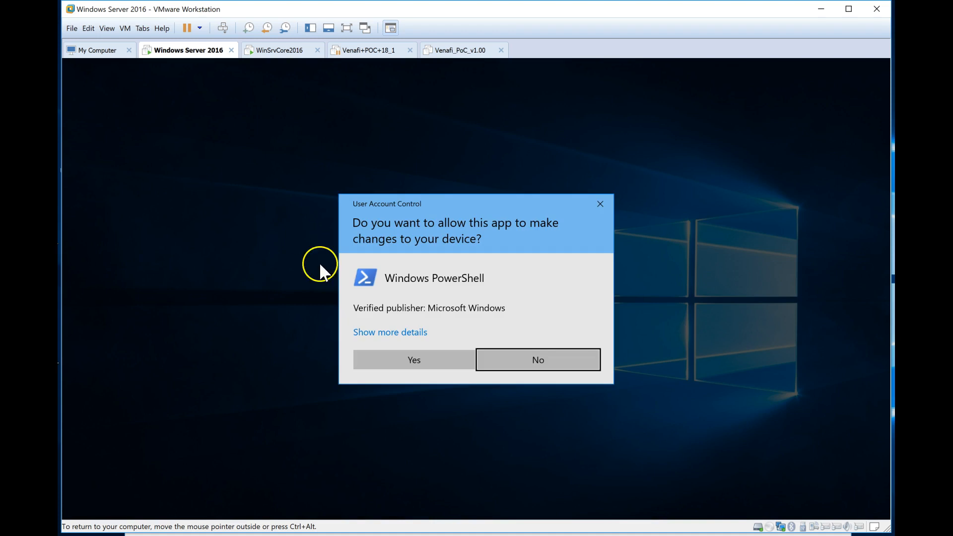
Step: Approve the administrator prompt and change PowerShell's directory to the user's Desktop
{"action": "left_click", "coordinate": [392, 358]}
{"action": "left_click_drag", "start_coordinate": [336, 67], "coordinate": [526, 116]}
{"action": "left_click", "coordinate": [405, 244]}
{"action": "type", "text": "cd C:\\"}
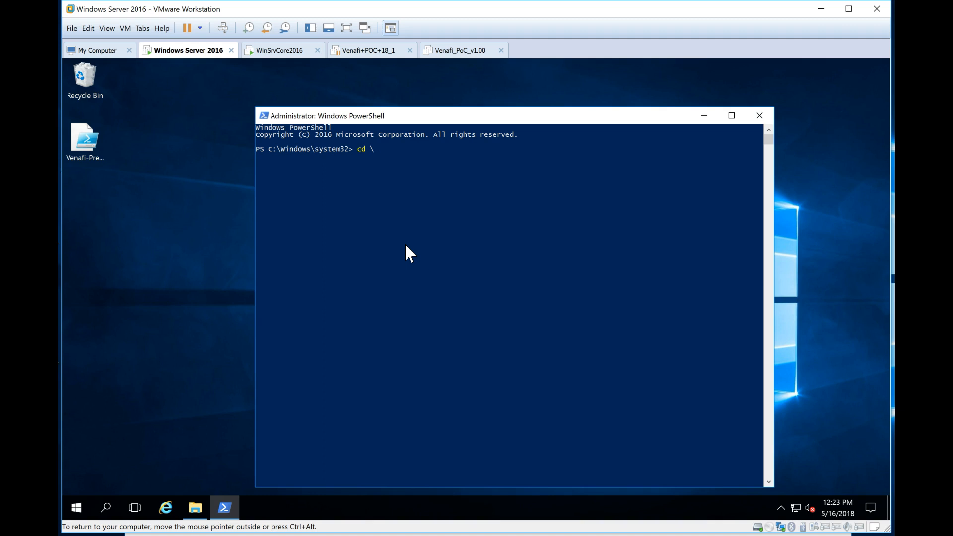
{"action": "type", "text": "Users"}
{"action": "key", "text": "Tab"}
{"action": "type", "text": "es"}
{"action": "key", "text": "Tab"}
{"action": "type", "text": "De"}
{"action": "key", "text": "Tab"}
{"action": "key", "text": "Return"}
Step: Run .\Venafi-PreReq-Check.ps1 -install to install the required IIS features
{"action": "type", "text": ".\\v"}
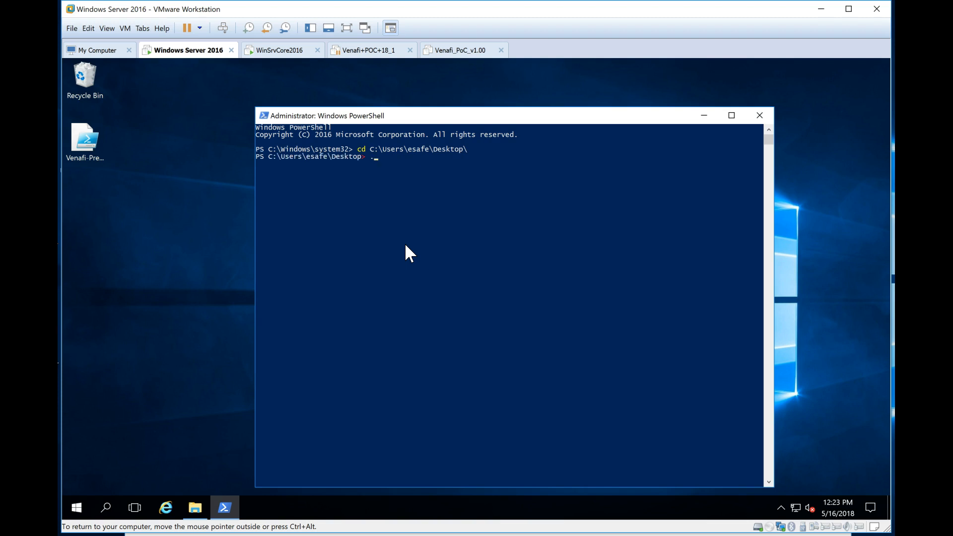
{"action": "type", "text": "e"}
{"action": "key", "text": "Tab"}
{"action": "type", "text": "-instal"}
{"action": "key", "text": "Return"}
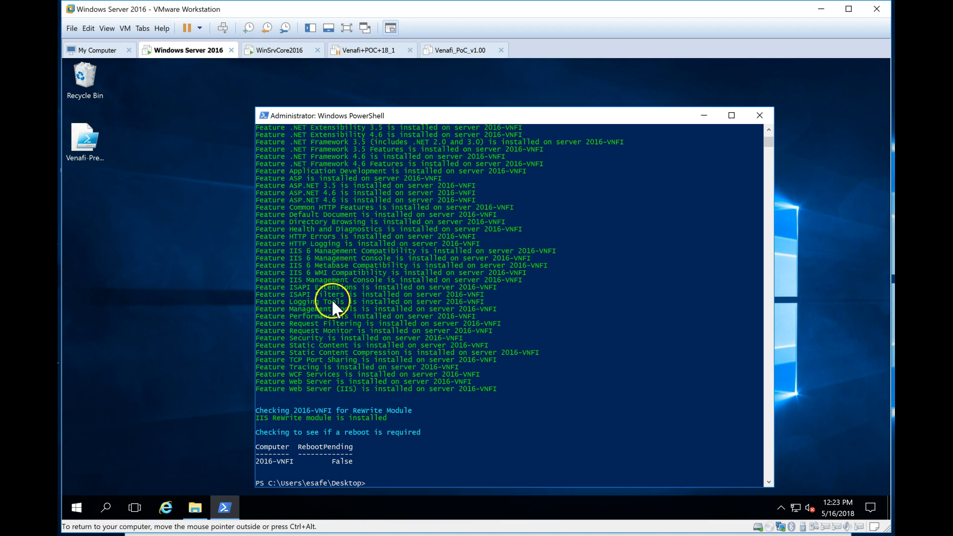
{"action": "left_click", "coordinate": [193, 506]}
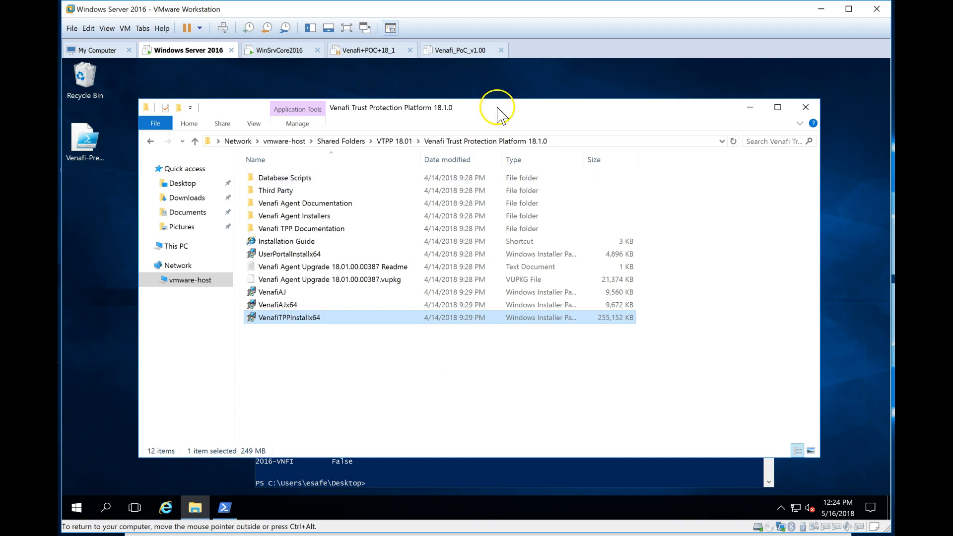
Step: Copy VenafiTPPInstallx64 from the 18.1.0 share to the desktop and minimise the folder
{"action": "left_click_drag", "start_coordinate": [504, 106], "coordinate": [602, 99]}
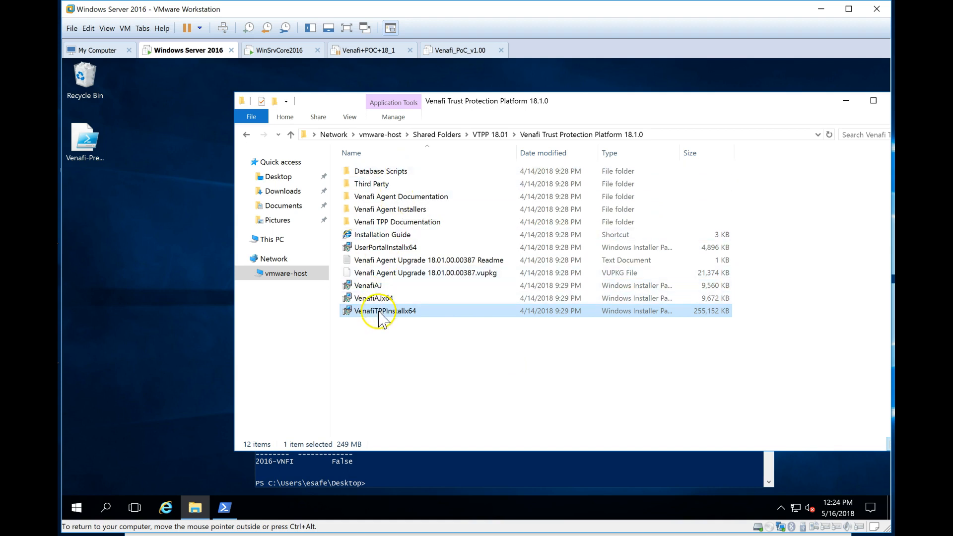
{"action": "left_click_drag", "start_coordinate": [378, 312], "coordinate": [150, 277]}
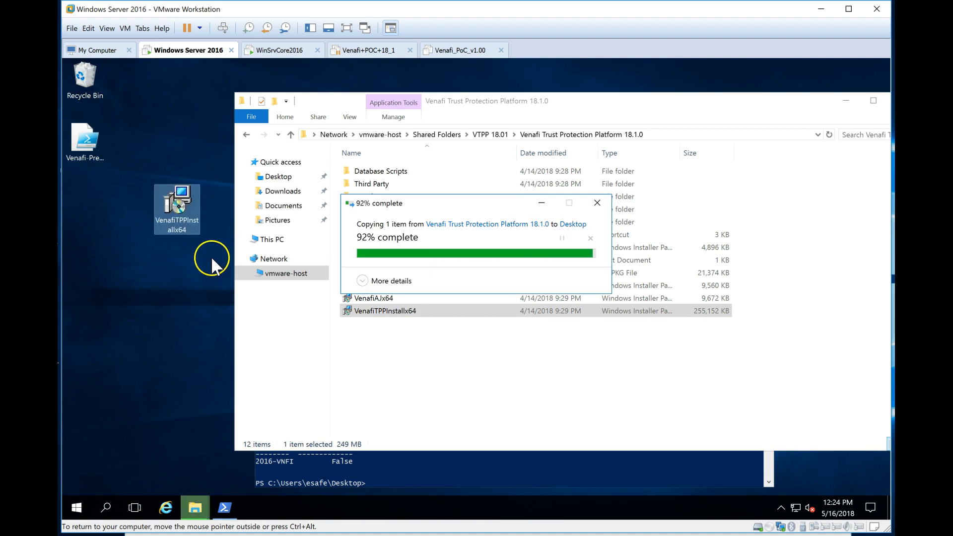
{"action": "left_click", "coordinate": [844, 99]}
{"action": "left_click", "coordinate": [575, 373]}
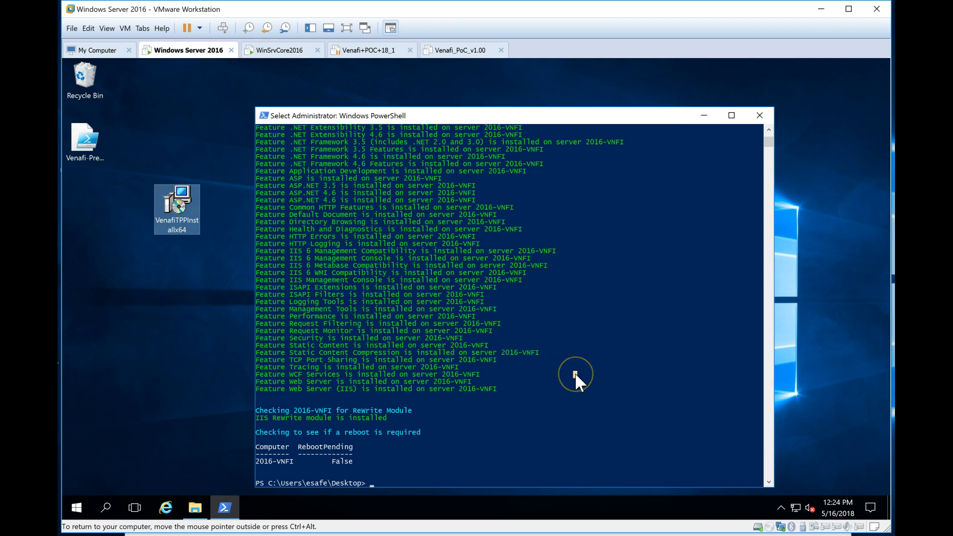
Step: Launch the VenafiTPPInstallx64.msi installer from PowerShell
{"action": "type", "text": ".\\vena"}
{"action": "key", "text": "Tab"}
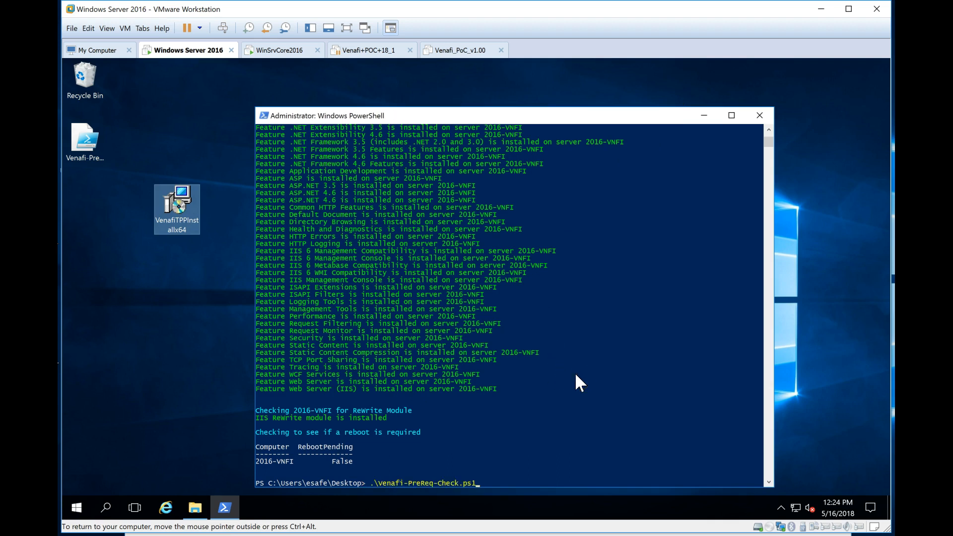
{"action": "key", "text": "Tab"}
{"action": "key", "text": "Return"}
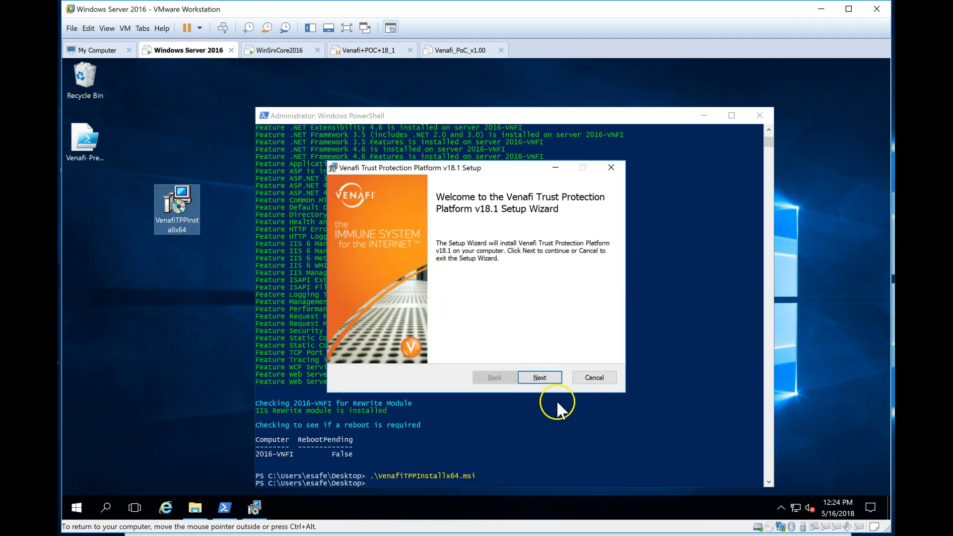
Step: Install TPP v18.1 in the default folder after accepting the licence, then bring up the Configuration Console
{"action": "left_click", "coordinate": [540, 378]}
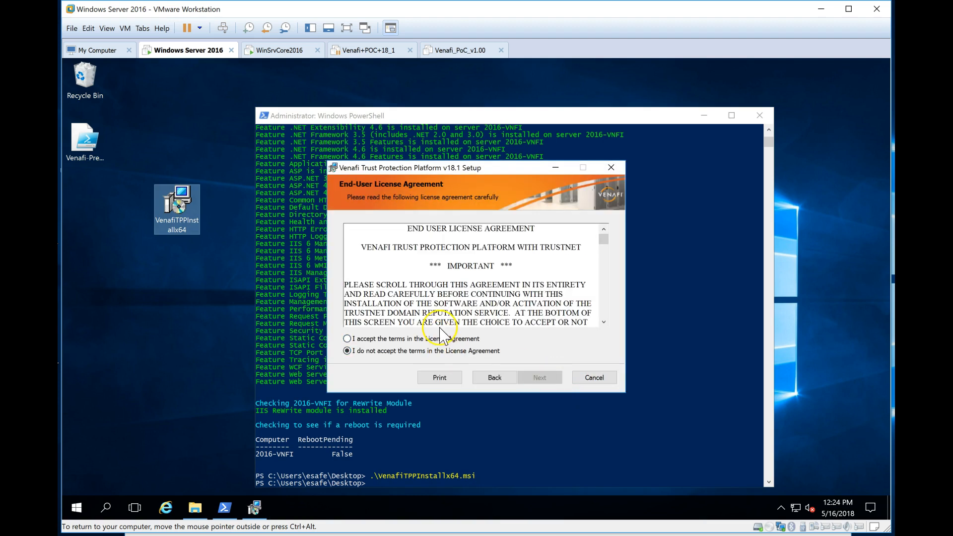
{"action": "left_click", "coordinate": [441, 339]}
{"action": "left_click", "coordinate": [548, 382]}
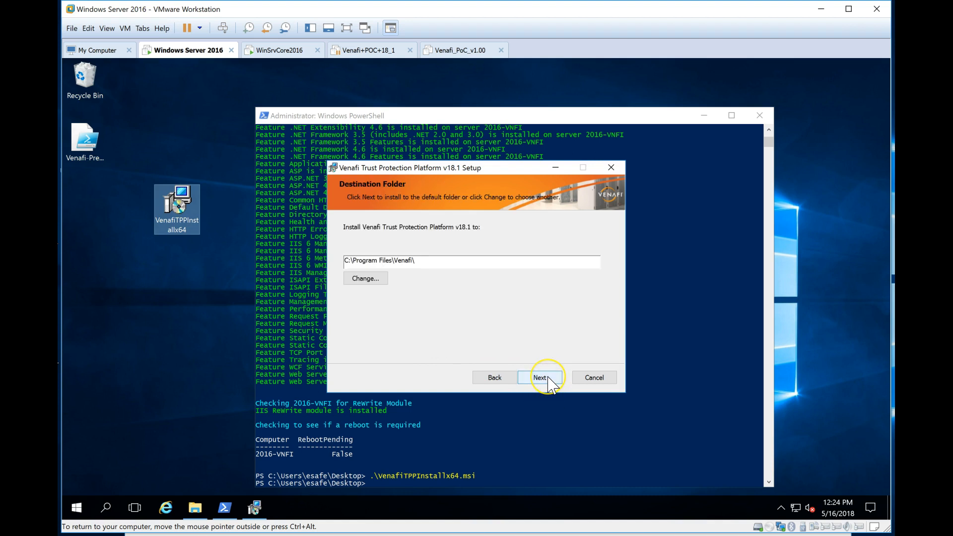
{"action": "left_click", "coordinate": [549, 381]}
{"action": "left_click", "coordinate": [530, 378]}
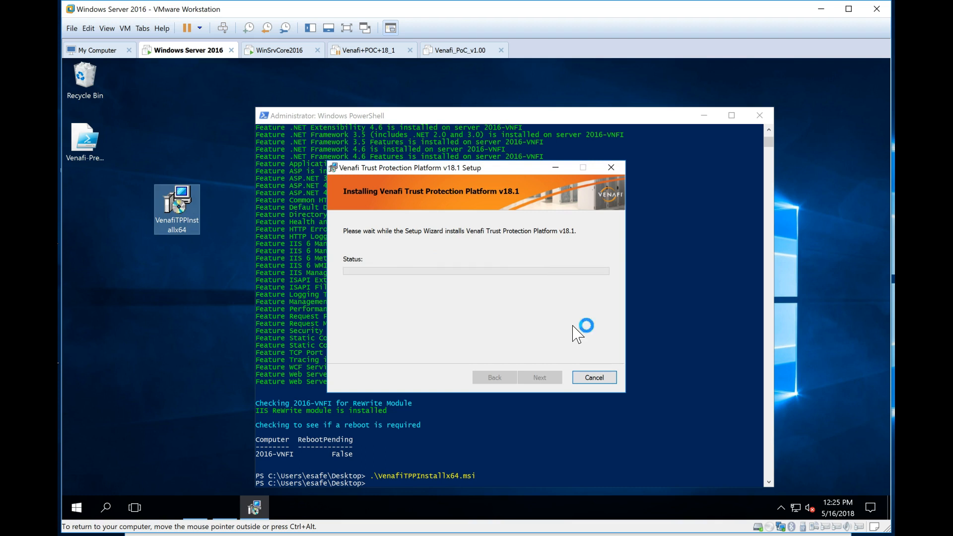
{"action": "left_click", "coordinate": [540, 377]}
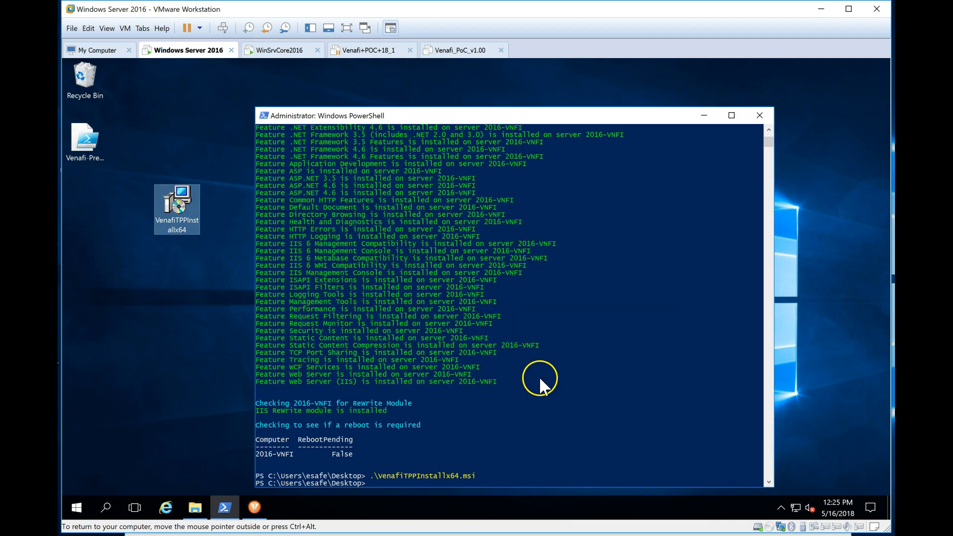
{"action": "left_click", "coordinate": [255, 507]}
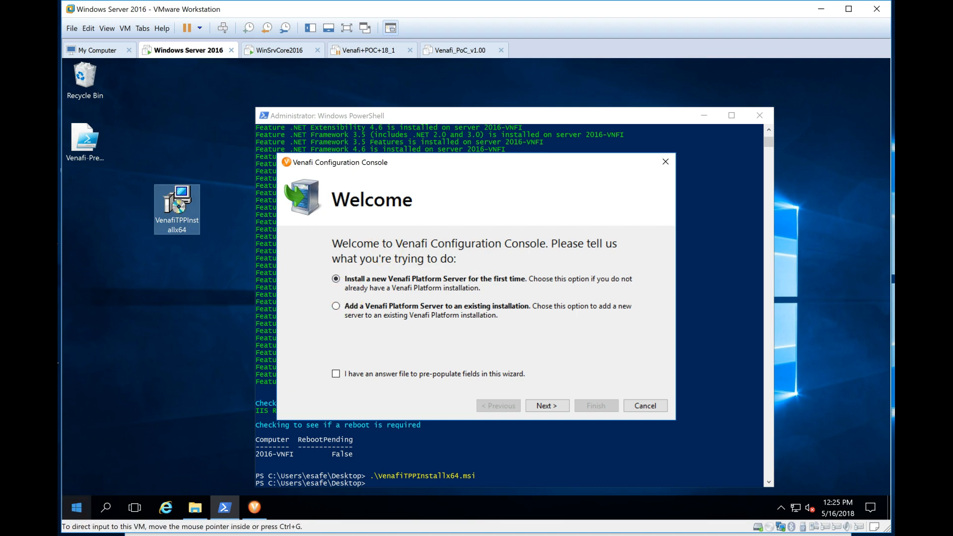
{"action": "key", "text": "super"}
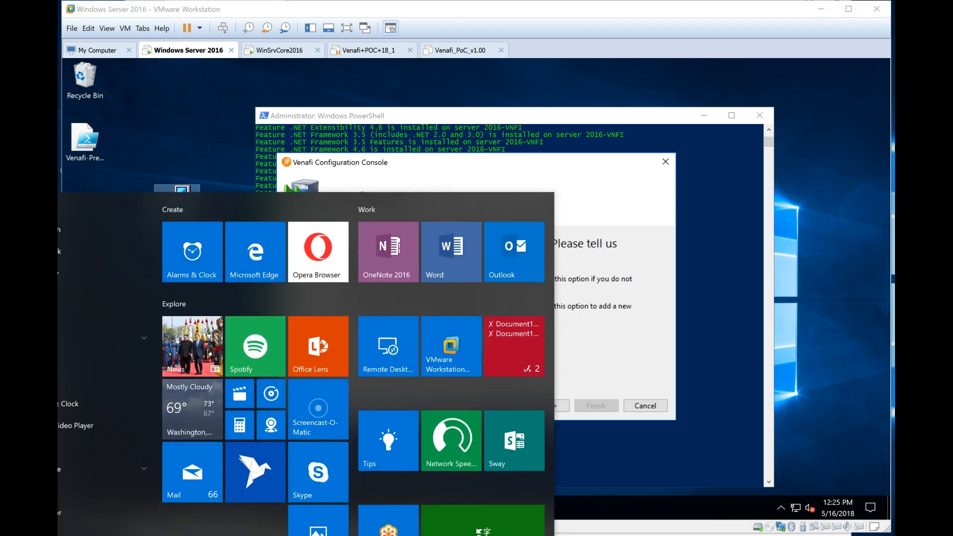
Step: Launch SQL Server Management Studio and connect to the database server
{"action": "type", "text": "sql"}
{"action": "key", "text": "Escape"}
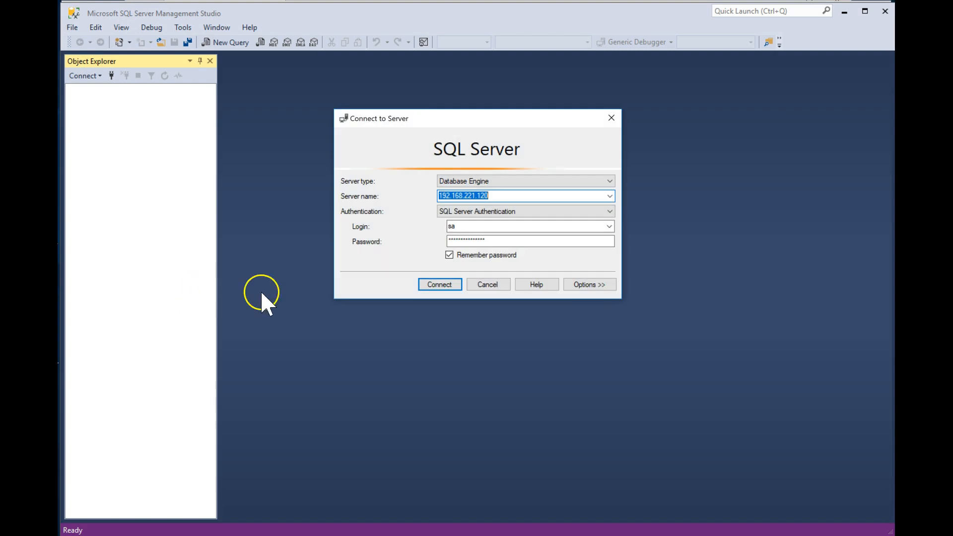
{"action": "left_click", "coordinate": [446, 282]}
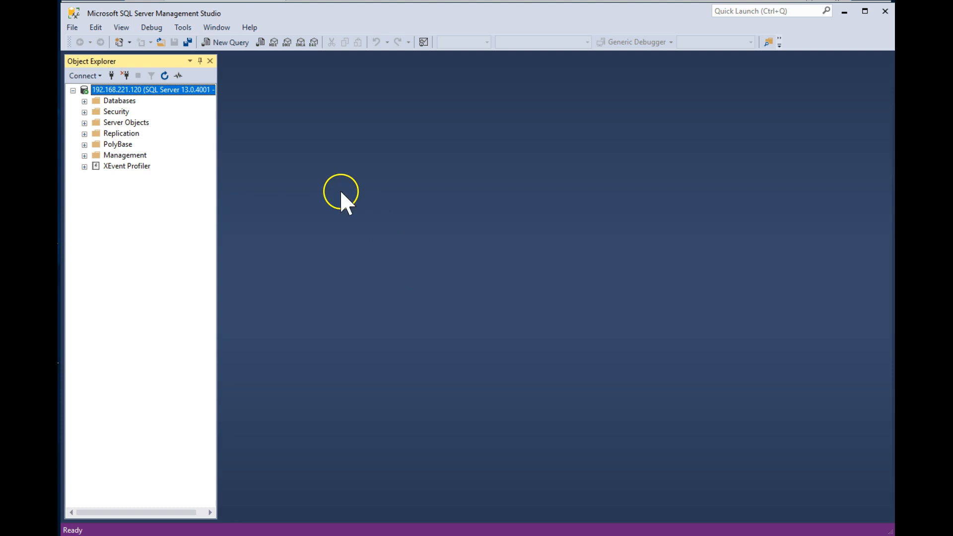
Step: Create a new database named TK-Venafi under Databases
{"action": "left_click", "coordinate": [84, 101]}
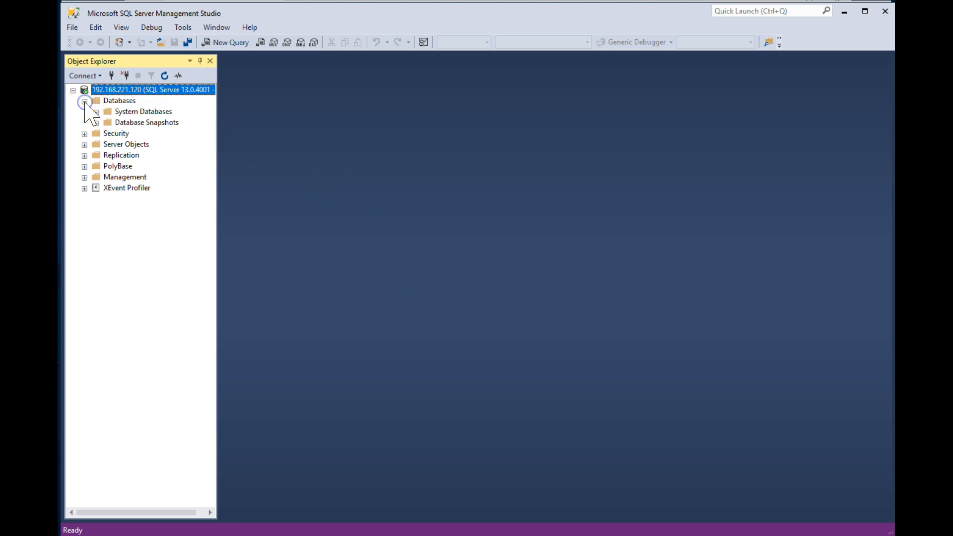
{"action": "left_click", "coordinate": [127, 101]}
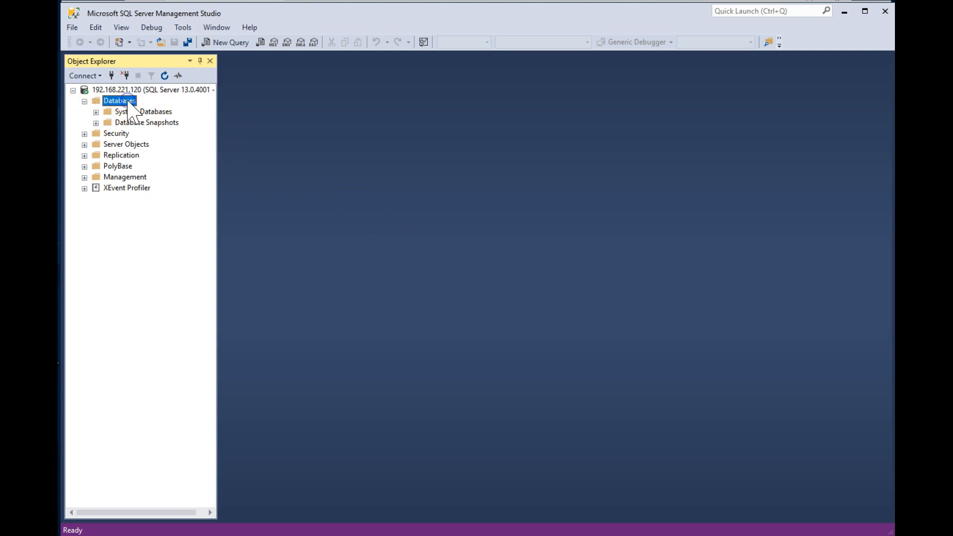
{"action": "right_click", "coordinate": [127, 102]}
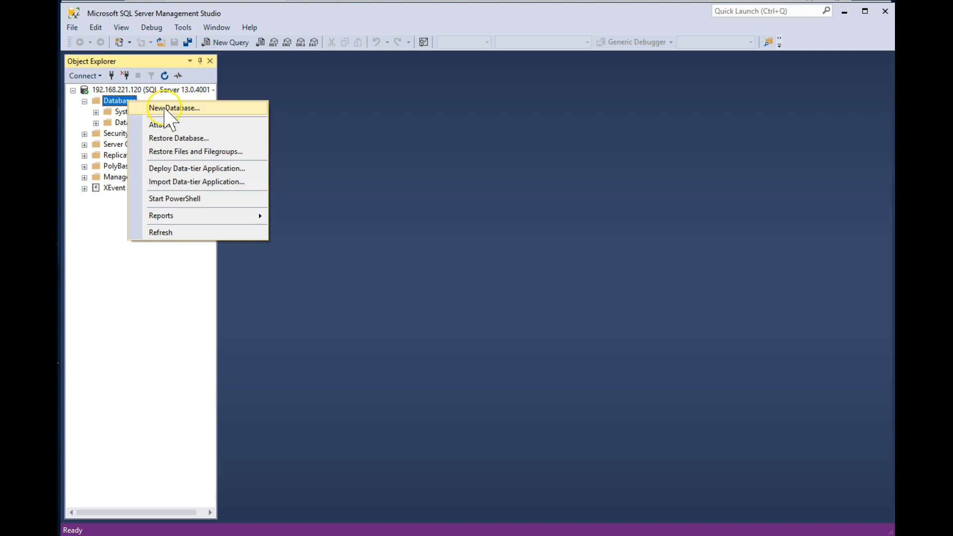
{"action": "left_click", "coordinate": [164, 109]}
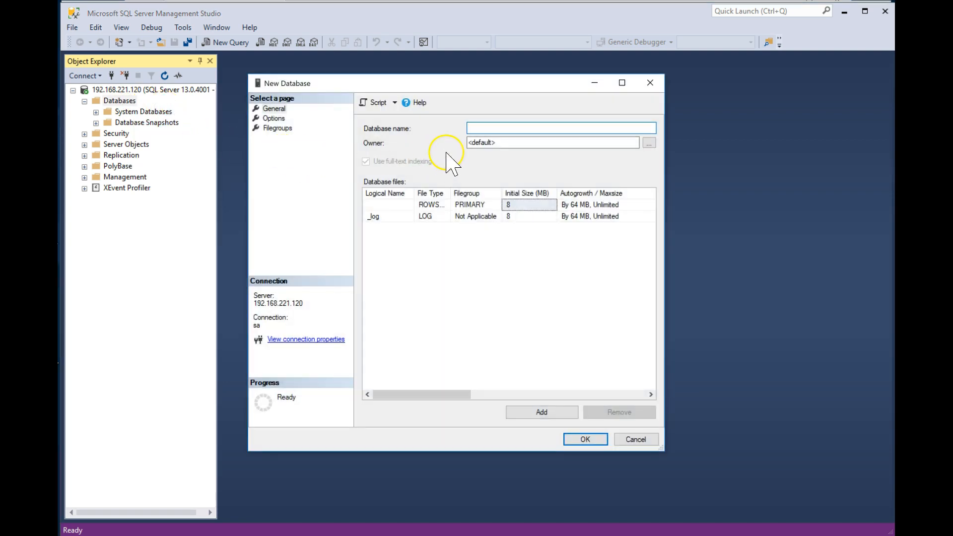
{"action": "type", "text": "TK"}
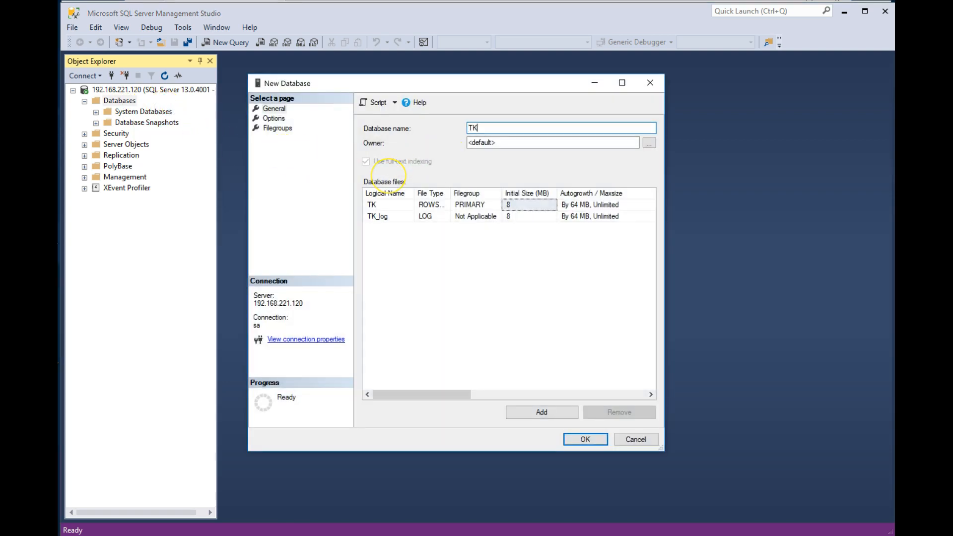
{"action": "type", "text": "-Venafi"}
{"action": "left_click", "coordinate": [589, 440]}
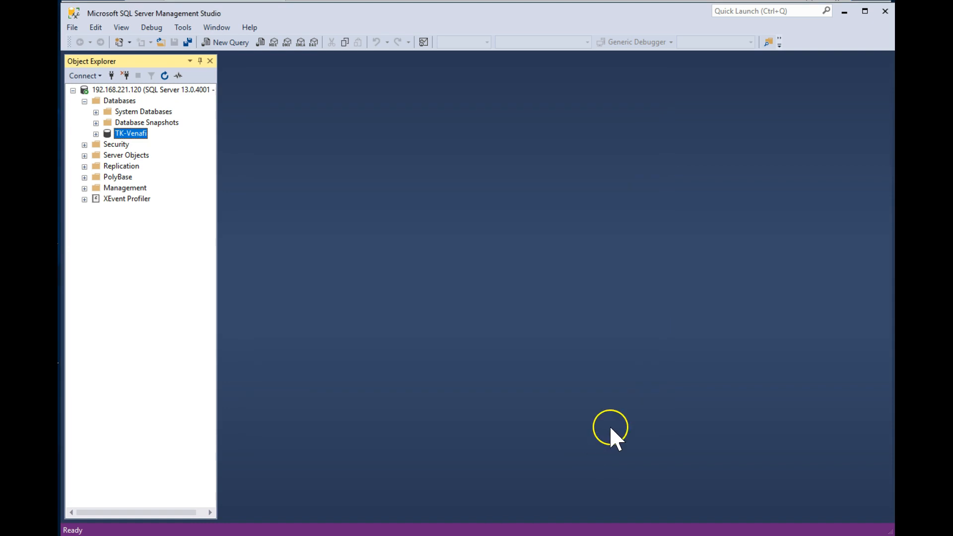
{"action": "key", "text": "alt+Tab"}
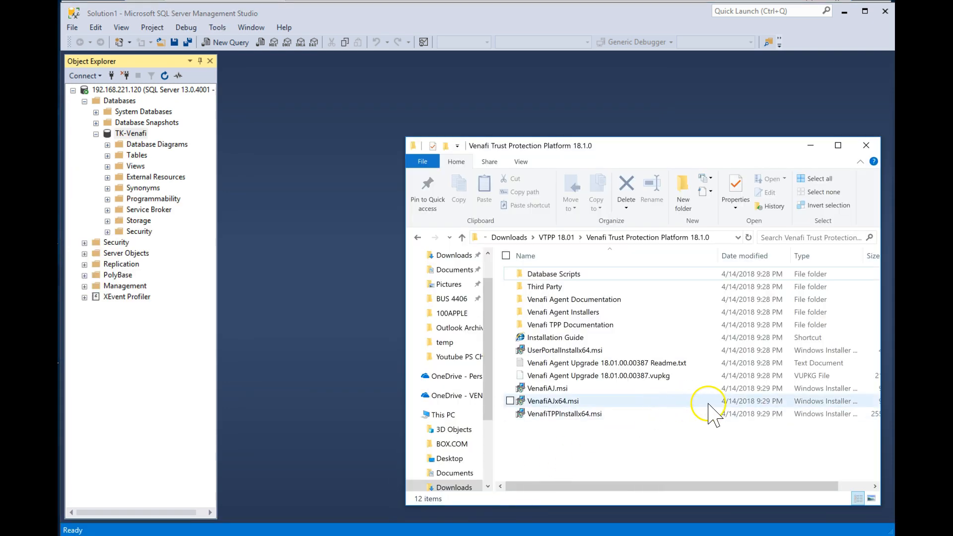
Step: Open CreateDB.sql from Database Scripts\MSSQL in SSMS and execute it against TK-Venafi
{"action": "double_click", "coordinate": [557, 274]}
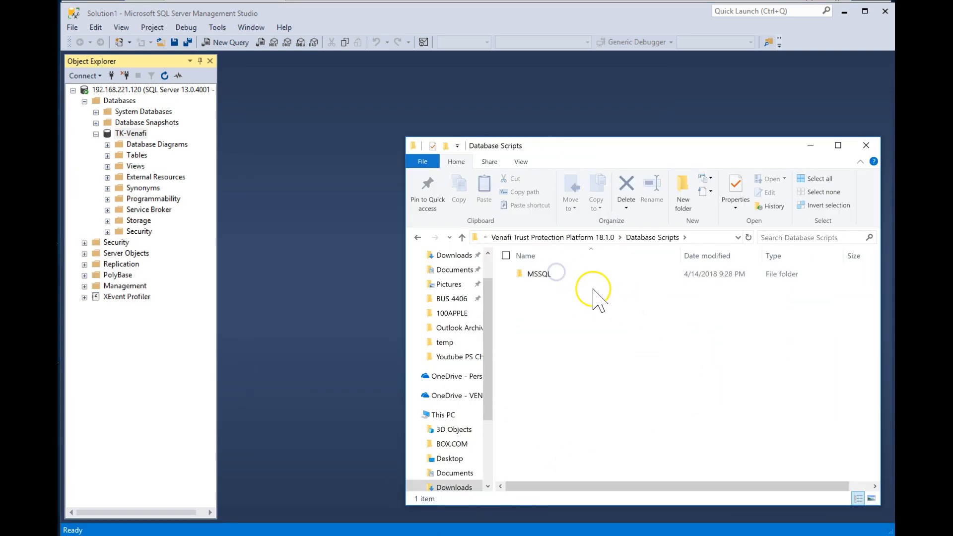
{"action": "double_click", "coordinate": [545, 274]}
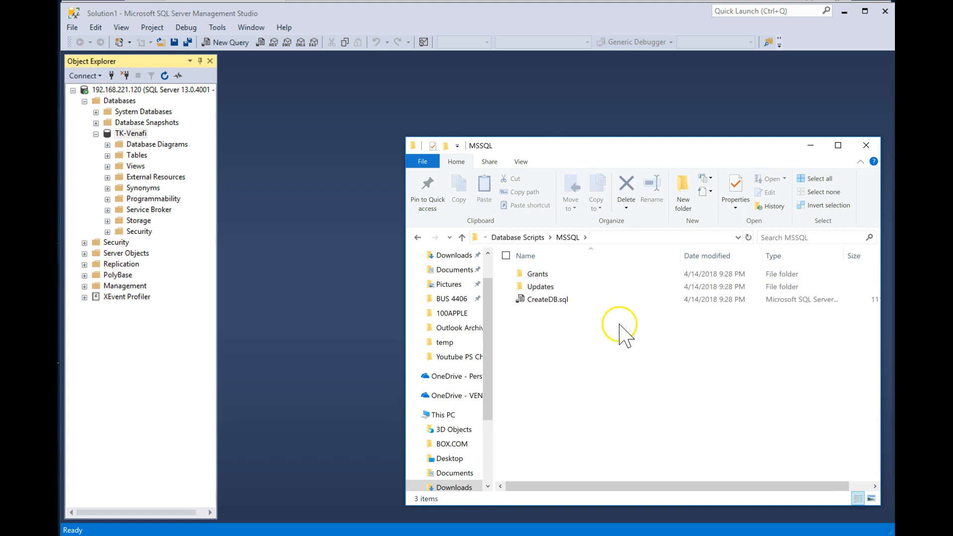
{"action": "left_click", "coordinate": [550, 299]}
{"action": "left_click_drag", "start_coordinate": [550, 299], "coordinate": [334, 269]}
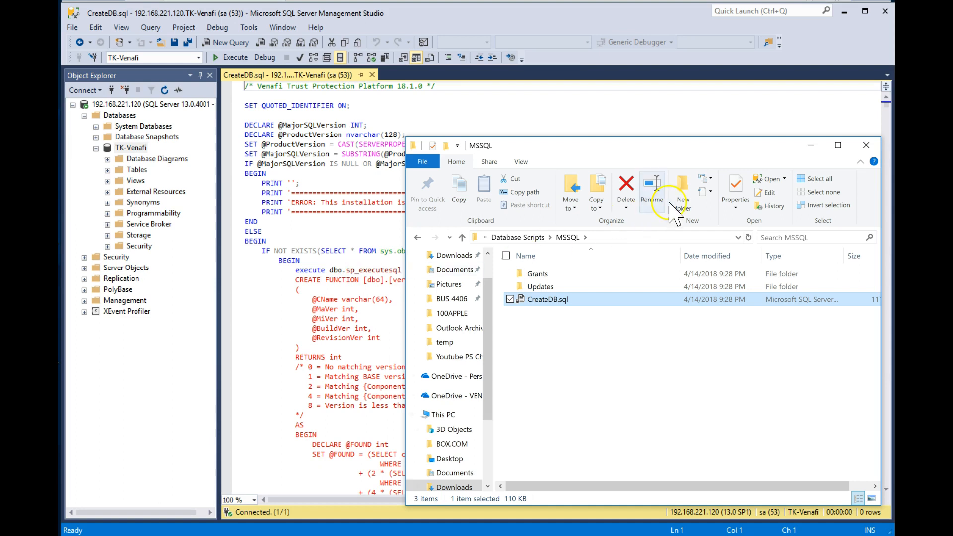
{"action": "left_click", "coordinate": [808, 147]}
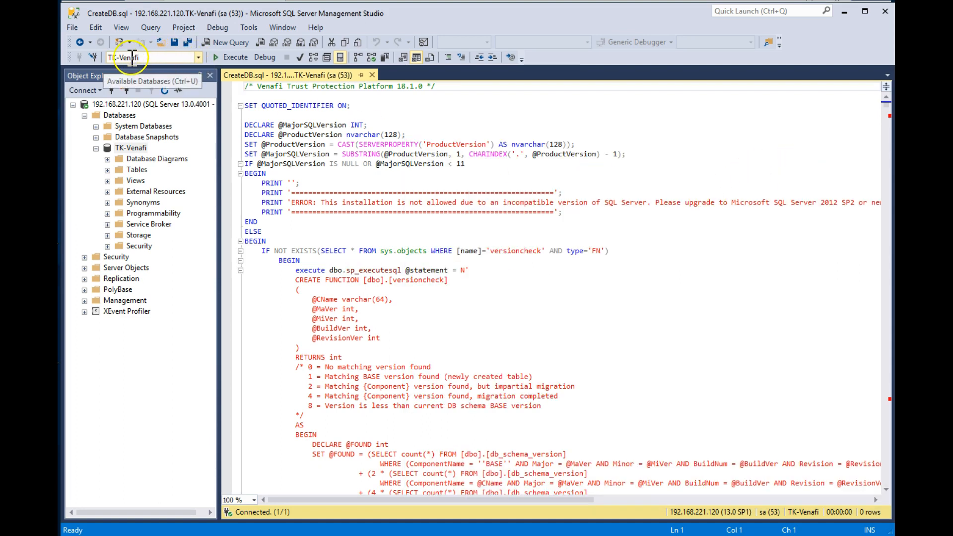
{"action": "left_click", "coordinate": [231, 58]}
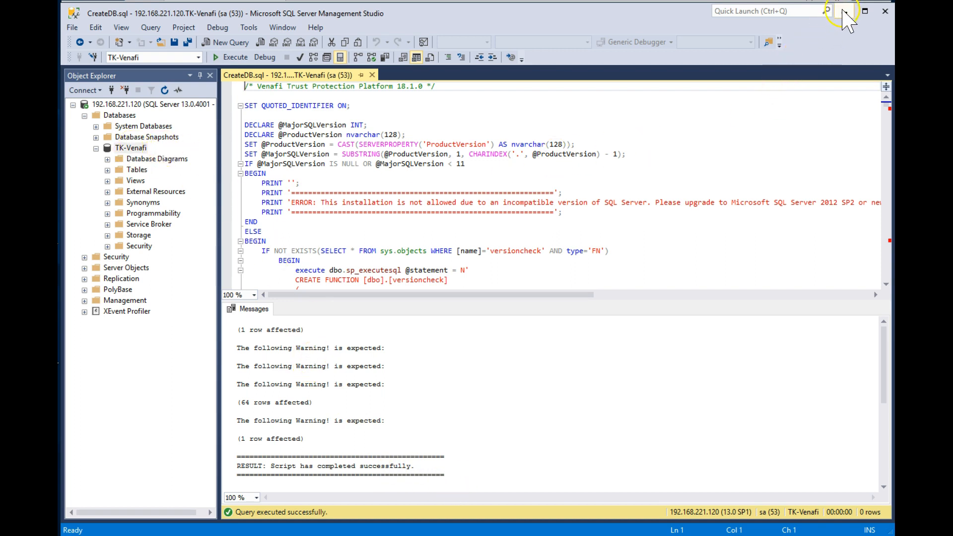
{"action": "left_click", "coordinate": [843, 13]}
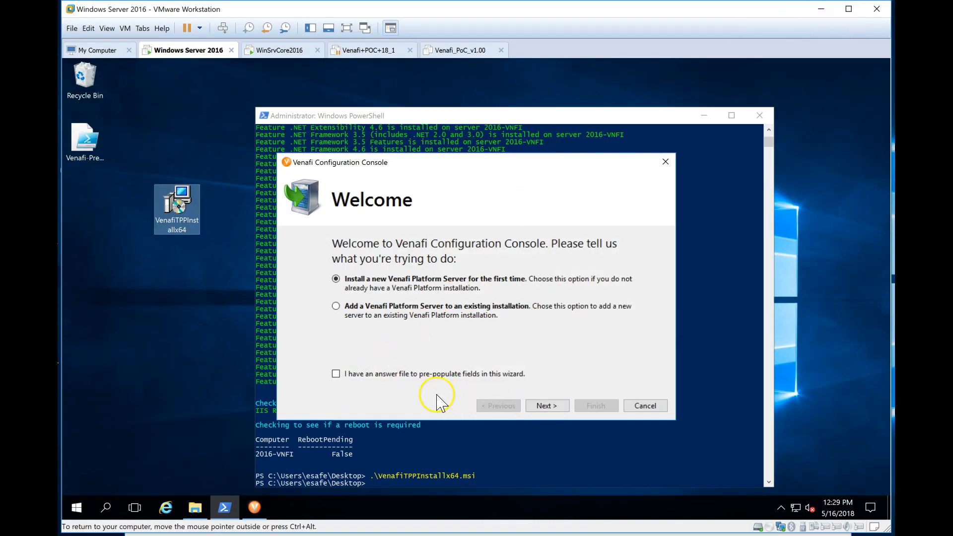
Step: Start a new platform server with Certificate Manager, Mobile Certificate Manager and SSH Key Manager
{"action": "left_click", "coordinate": [547, 406]}
{"action": "left_click", "coordinate": [551, 409]}
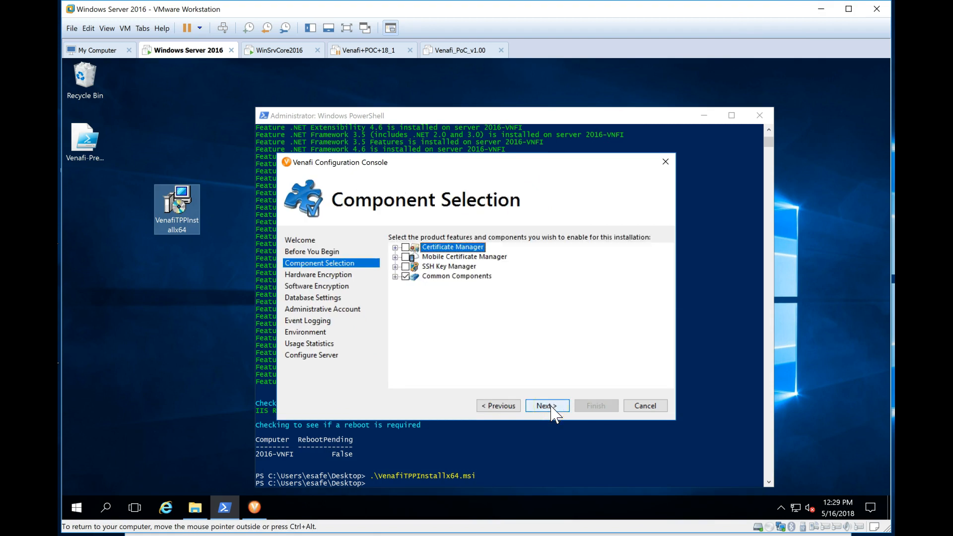
{"action": "left_click", "coordinate": [406, 247]}
{"action": "left_click", "coordinate": [406, 257]}
{"action": "left_click", "coordinate": [405, 267]}
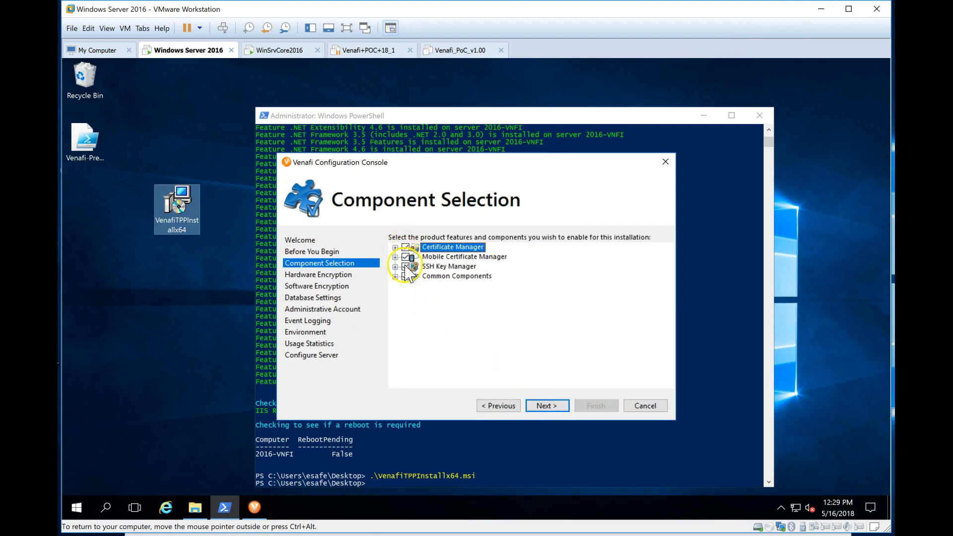
Step: Leave hardware encryption off, enable software encryption, and enter sa as the database user
{"action": "left_click", "coordinate": [546, 406]}
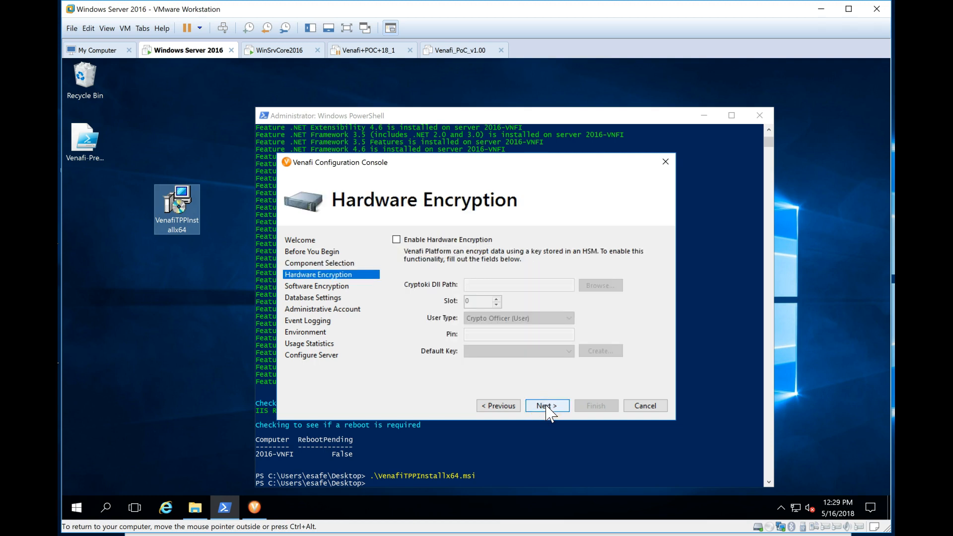
{"action": "left_click", "coordinate": [546, 406]}
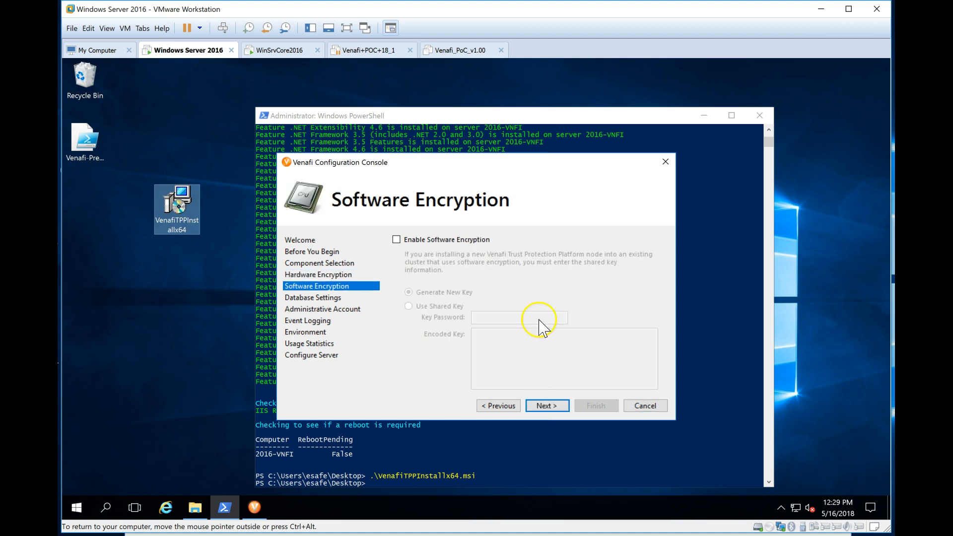
{"action": "left_click", "coordinate": [479, 241]}
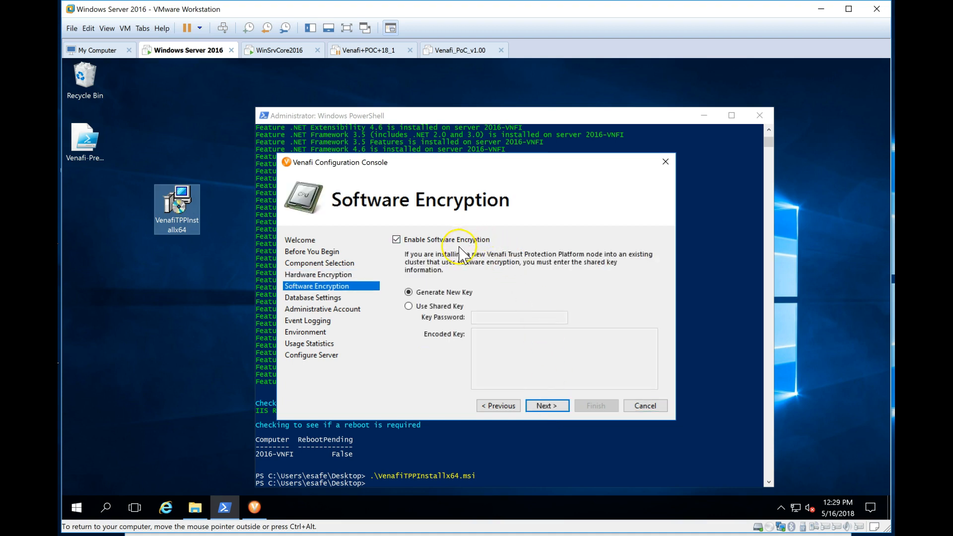
{"action": "left_click", "coordinate": [545, 407]}
{"action": "left_click", "coordinate": [499, 264]}
{"action": "type", "text": "sa"}
{"action": "left_click", "coordinate": [608, 264]}
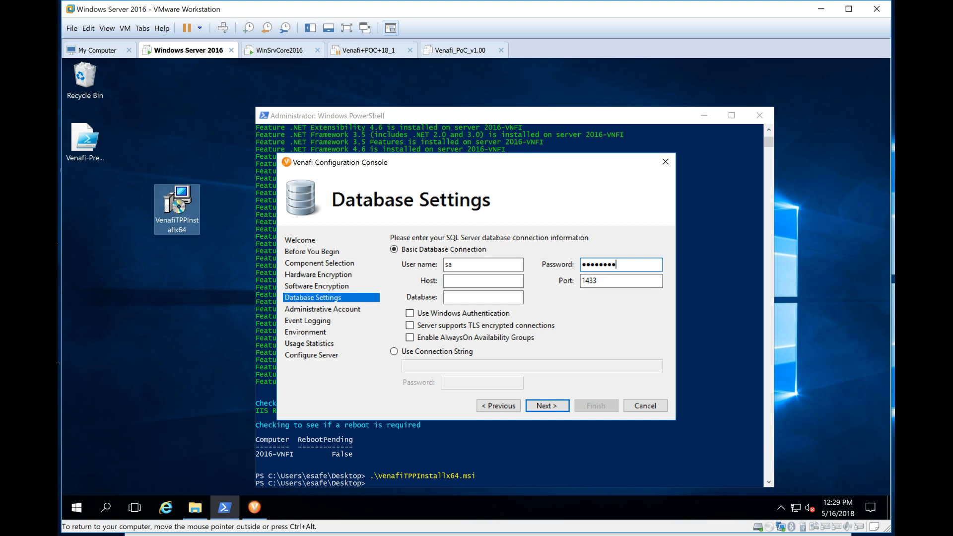
Step: Point the database settings at host 192.168.221.120 and the TK-Venafi database
{"action": "key", "text": "Tab"}
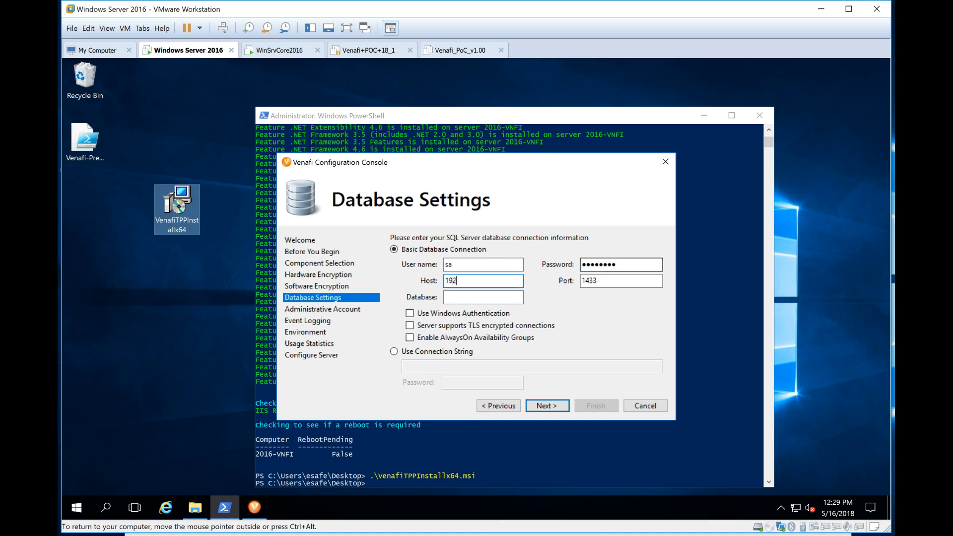
{"action": "type", "text": "192.168.221.120"}
{"action": "left_click", "coordinate": [507, 296]}
{"action": "type", "text": "TK-Venafi"}
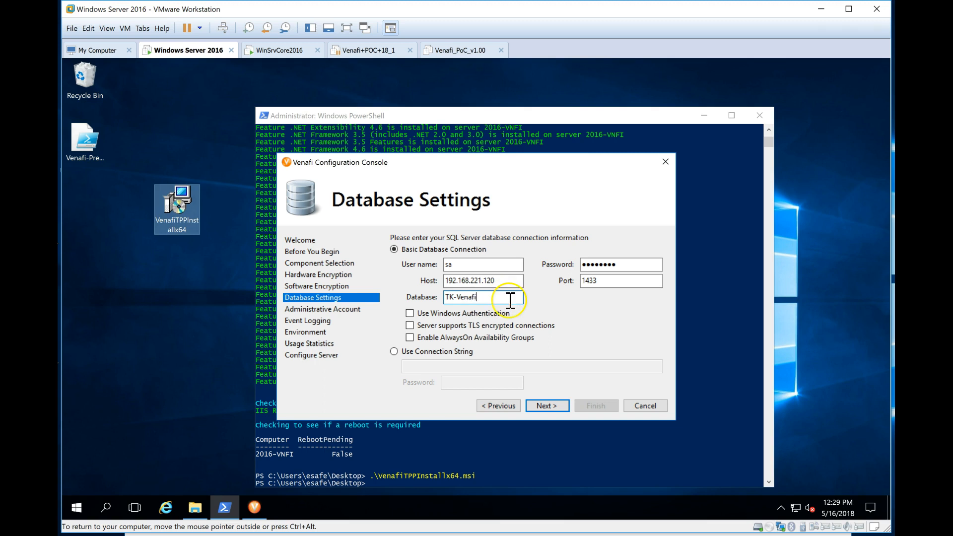
{"action": "left_click", "coordinate": [547, 405]}
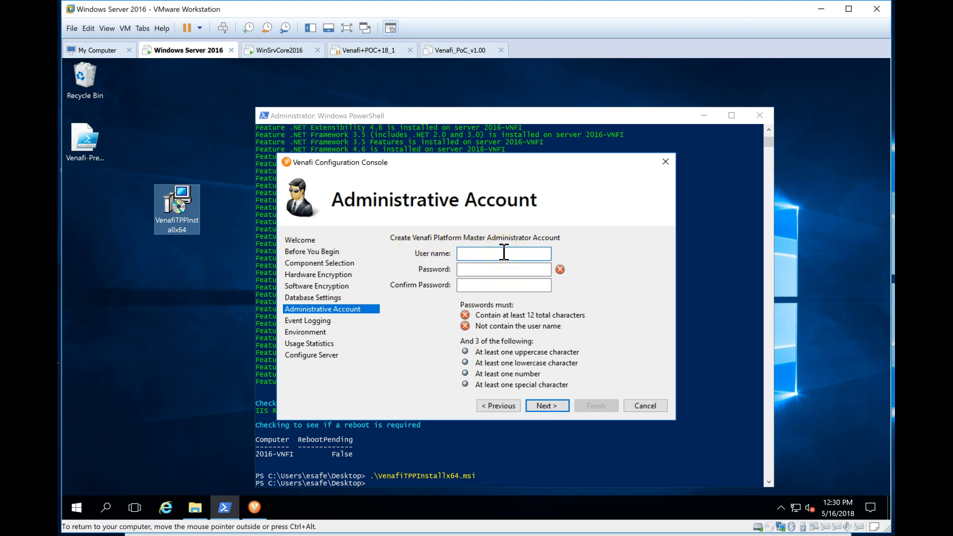
Step: Create the master administrator with its user name and confirmed password
{"action": "type", "text": "vtpp"}
{"action": "key", "text": "Tab"}
{"action": "type", "text": "Pa••••••••••"}
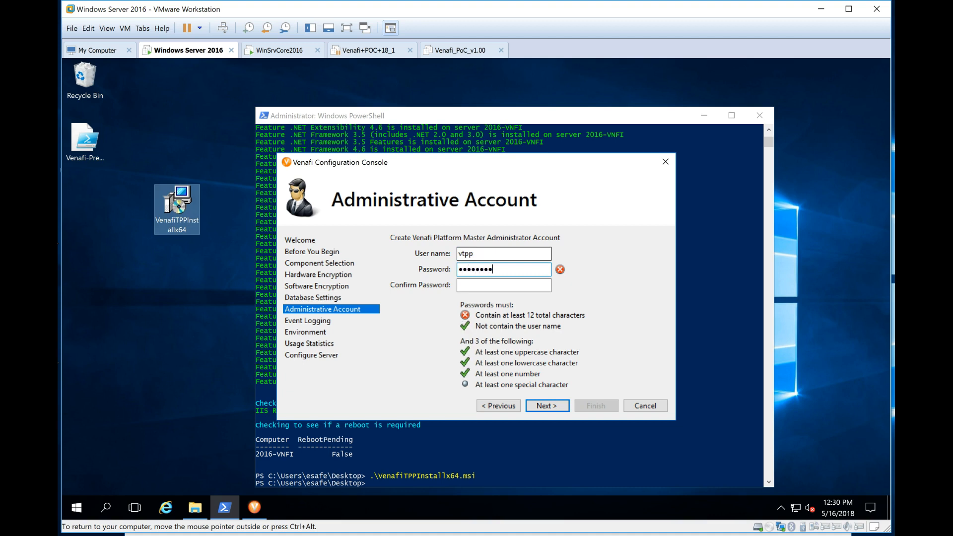
{"action": "key", "text": "Tab"}
{"action": "type", "text": "••••"}
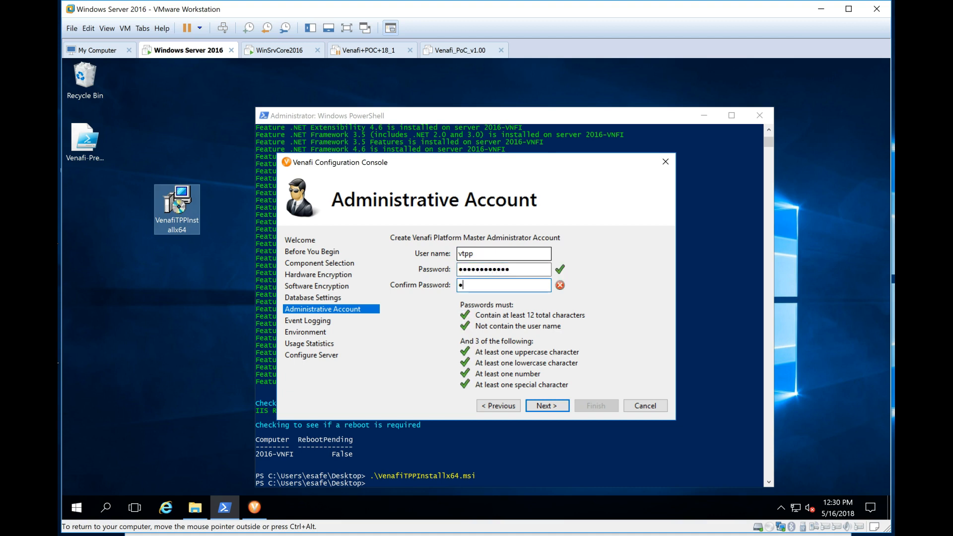
{"action": "type", "text": "••••••••"}
{"action": "left_click", "coordinate": [547, 406]}
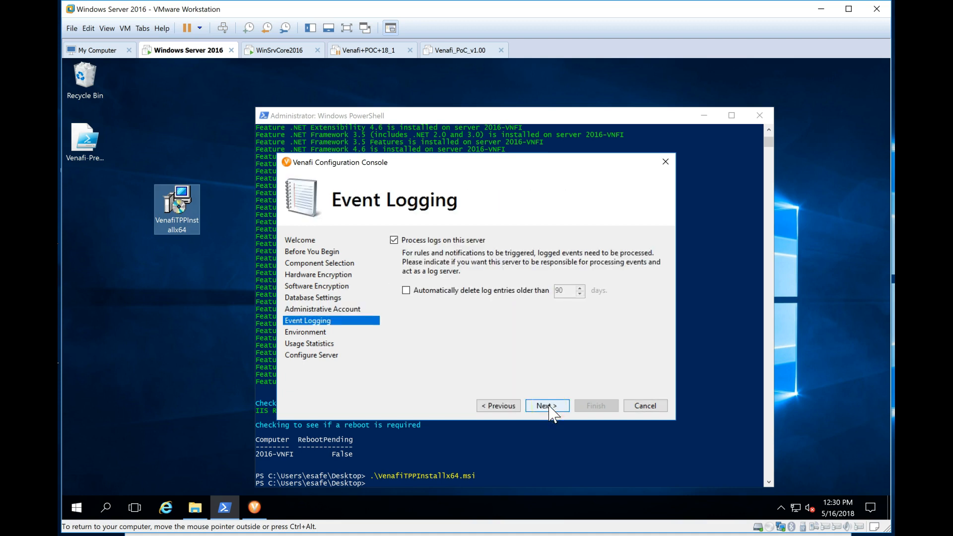
Step: Keep log processing on and set organization MyFirstOrg with a Test deployment type
{"action": "left_click", "coordinate": [550, 406]}
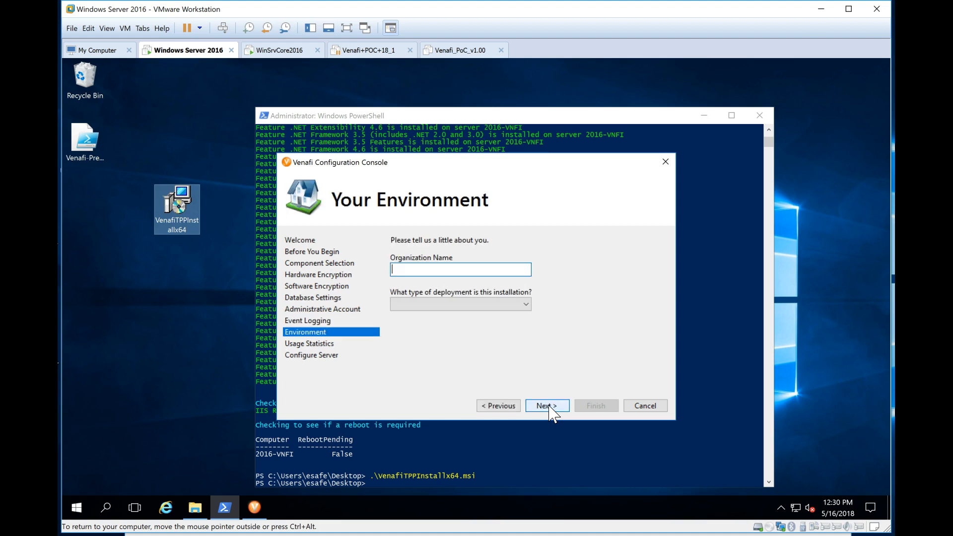
{"action": "left_click", "coordinate": [504, 266]}
{"action": "left_click", "coordinate": [549, 405]}
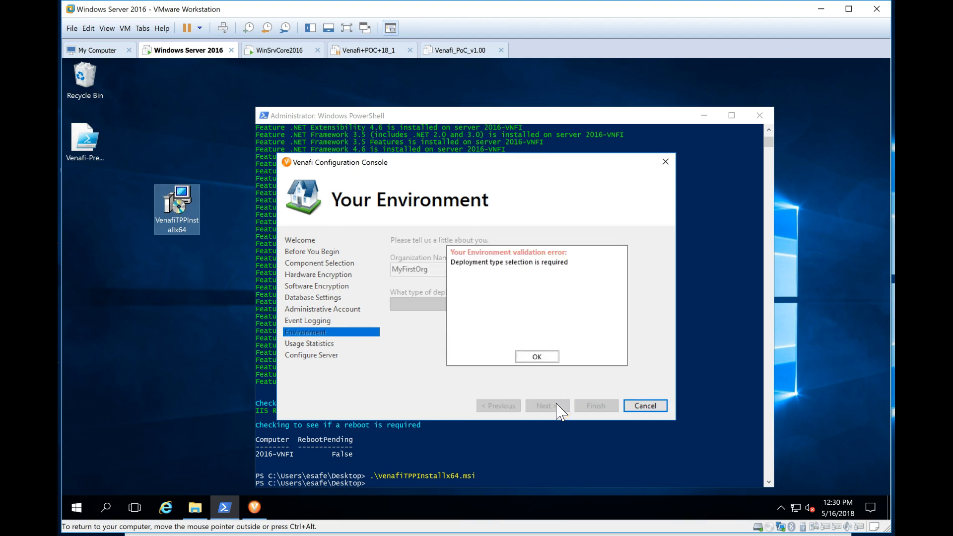
{"action": "left_click", "coordinate": [537, 357]}
{"action": "left_click", "coordinate": [526, 305]}
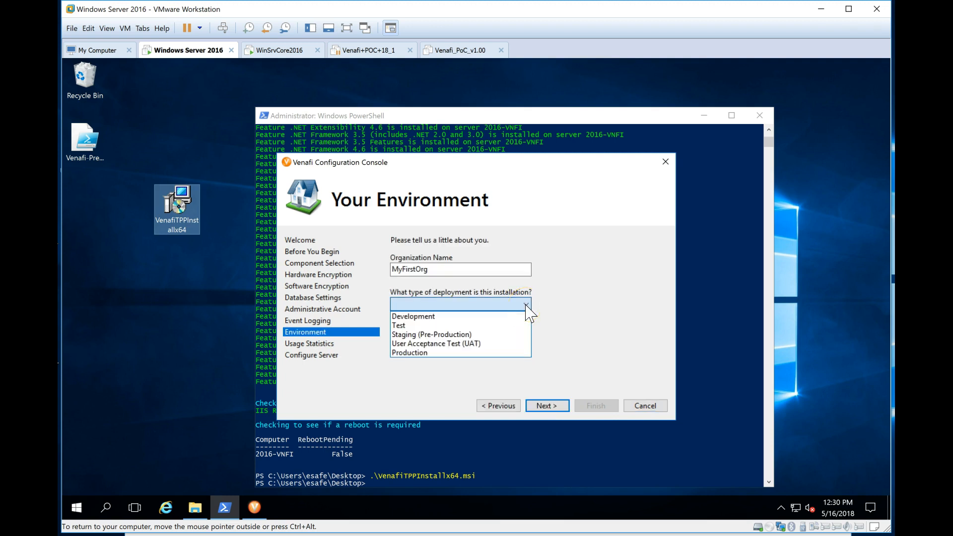
{"action": "left_click", "coordinate": [513, 324]}
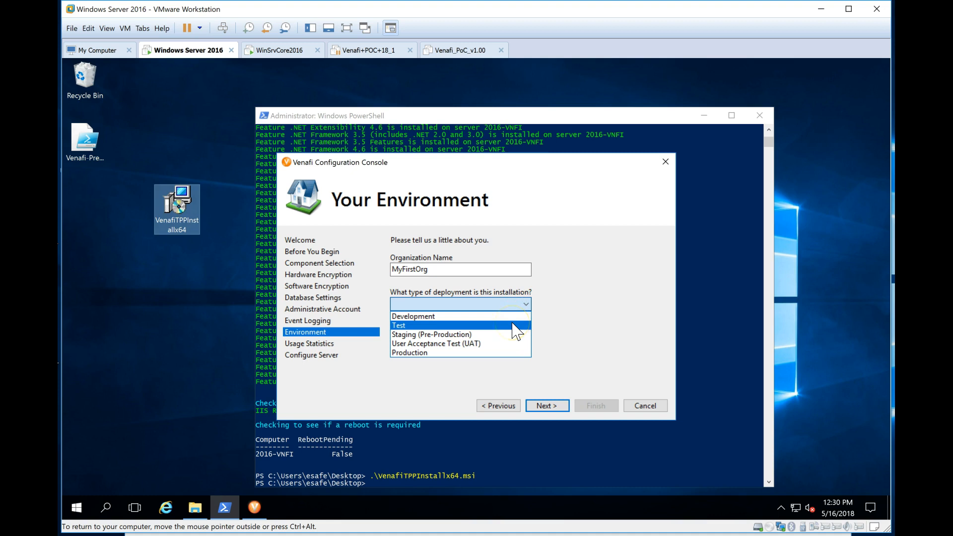
{"action": "left_click", "coordinate": [513, 325]}
{"action": "left_click", "coordinate": [548, 405]}
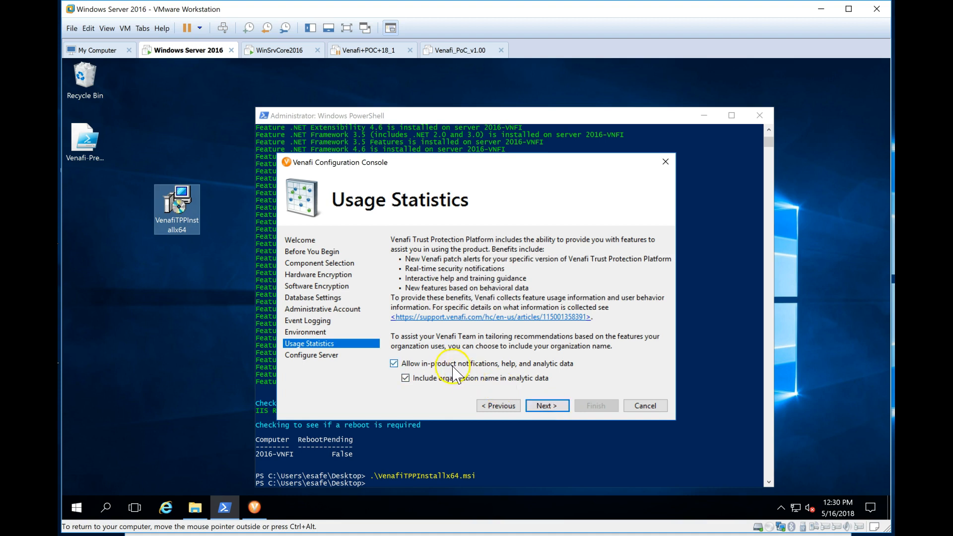
{"action": "left_click", "coordinate": [552, 406]}
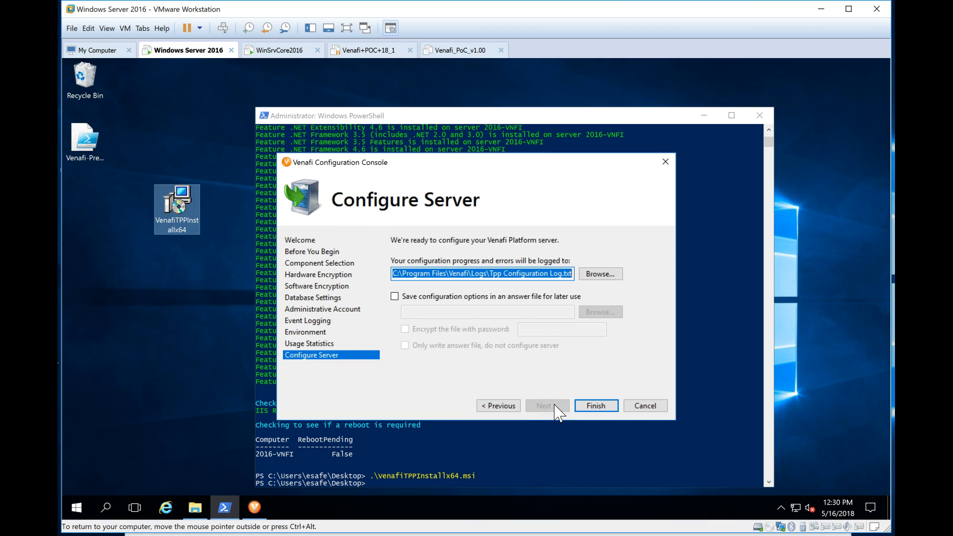
Step: Run the server configuration to Installation Complete and close into the Configuration Console snap-in
{"action": "left_click", "coordinate": [603, 407]}
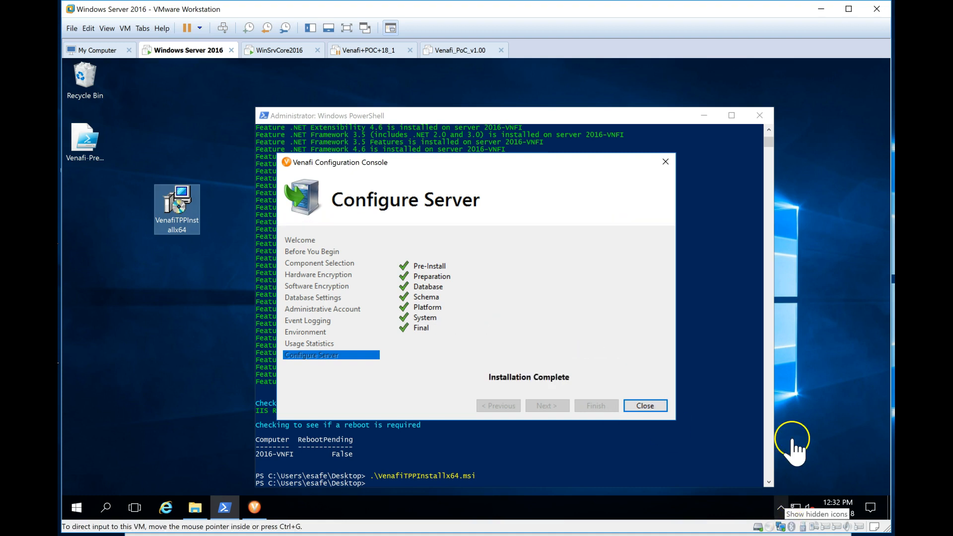
{"action": "left_click", "coordinate": [646, 407]}
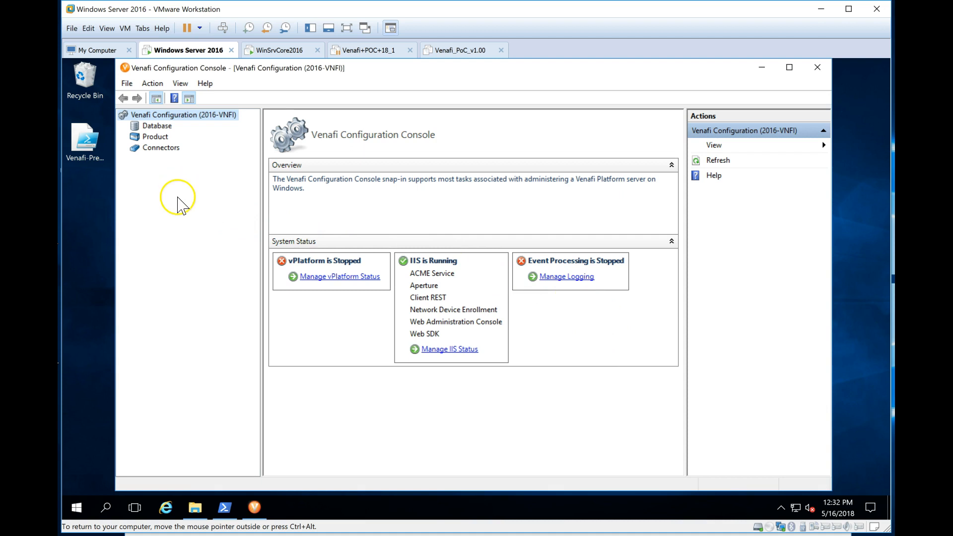
Step: Check the platform services status and select the Venafi Platform service
{"action": "left_click", "coordinate": [341, 277]}
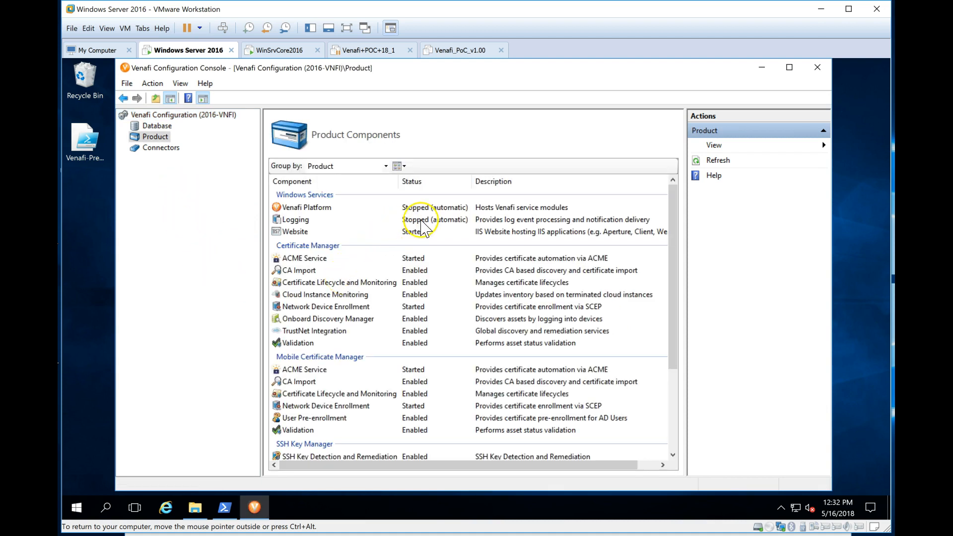
{"action": "left_click", "coordinate": [437, 209]}
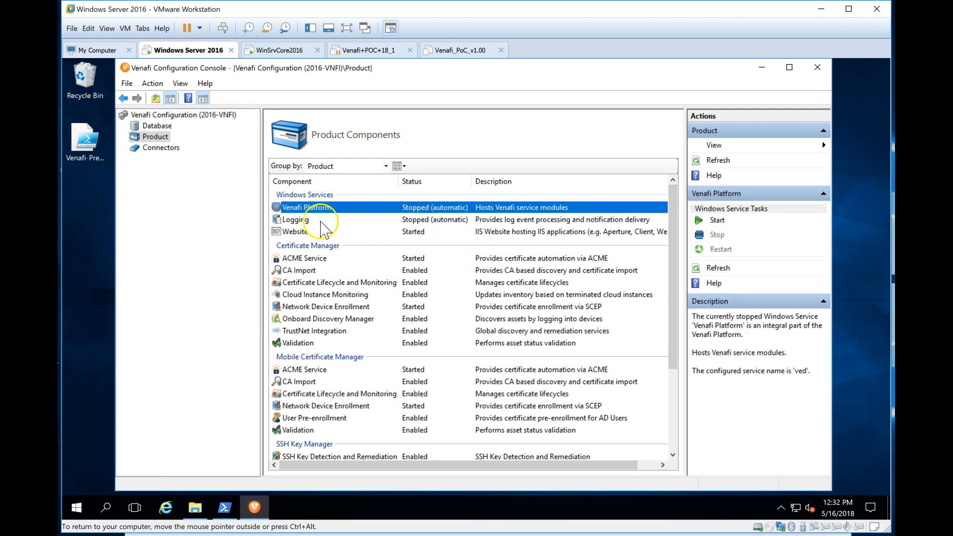
{"action": "left_click", "coordinate": [159, 116]}
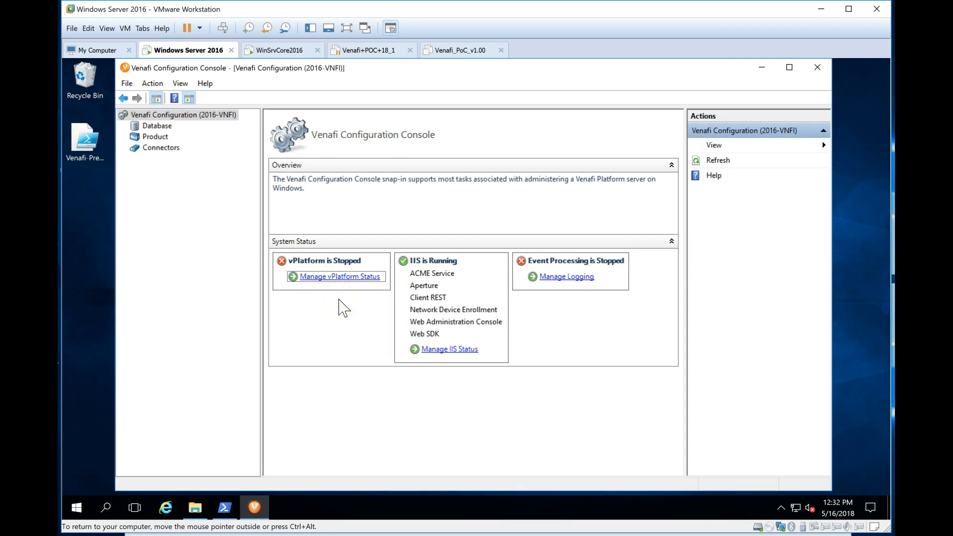
Step: Review the Product and Database pages, then select the Software encryption connector under Connectors
{"action": "left_click", "coordinate": [155, 137]}
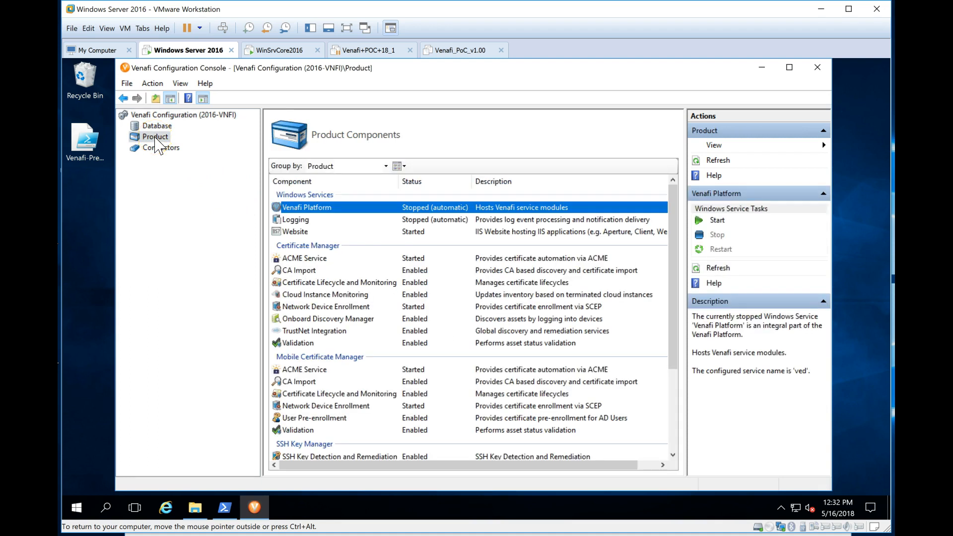
{"action": "left_click", "coordinate": [158, 127]}
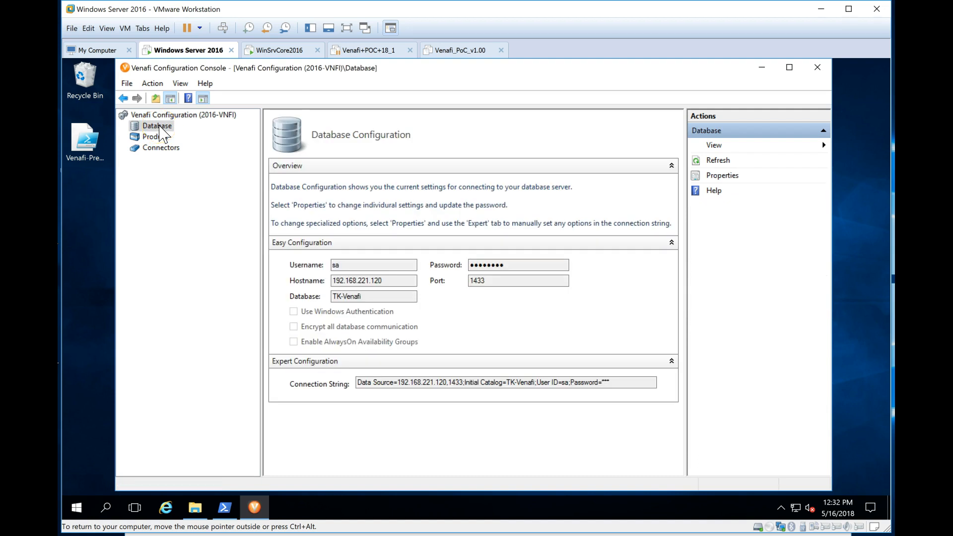
{"action": "left_click", "coordinate": [161, 148]}
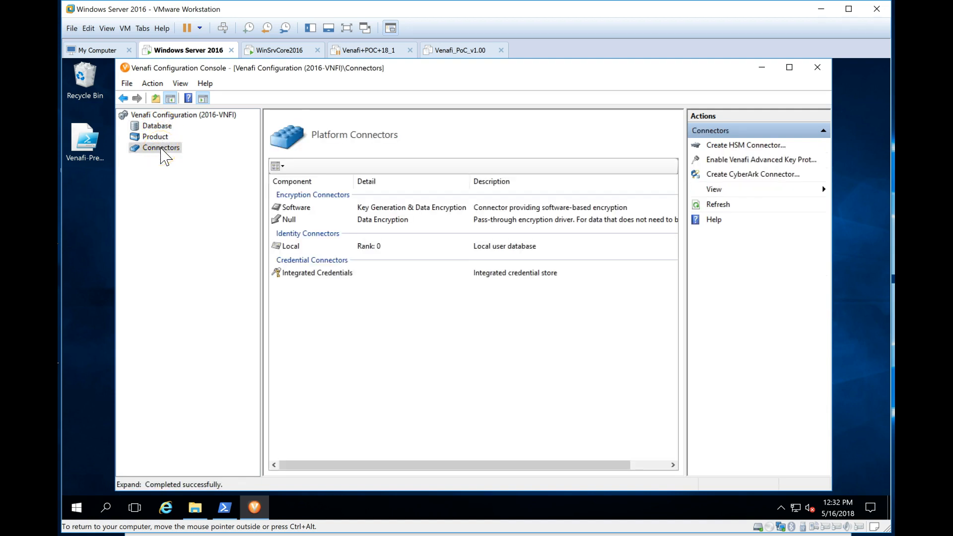
{"action": "left_click", "coordinate": [154, 115]}
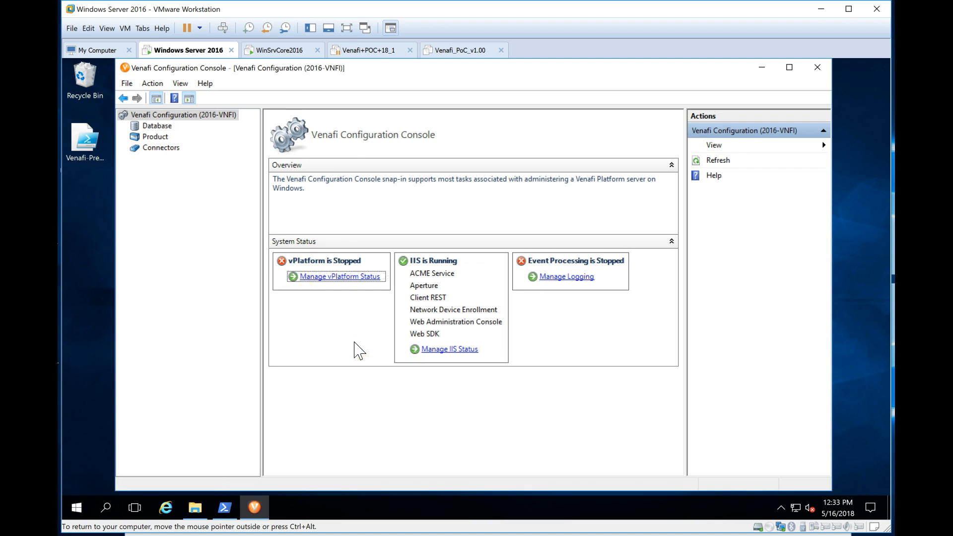
{"action": "left_click", "coordinate": [164, 148]}
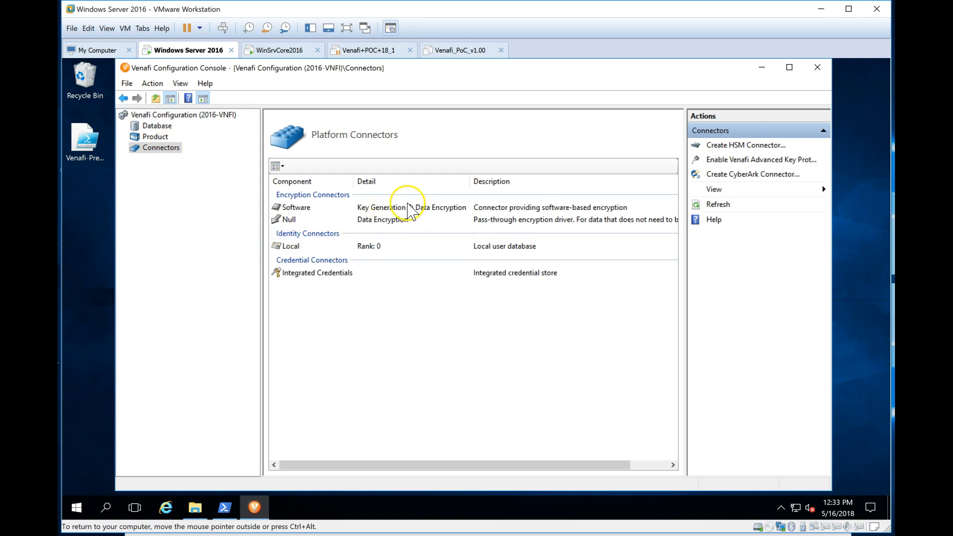
{"action": "left_click", "coordinate": [410, 209]}
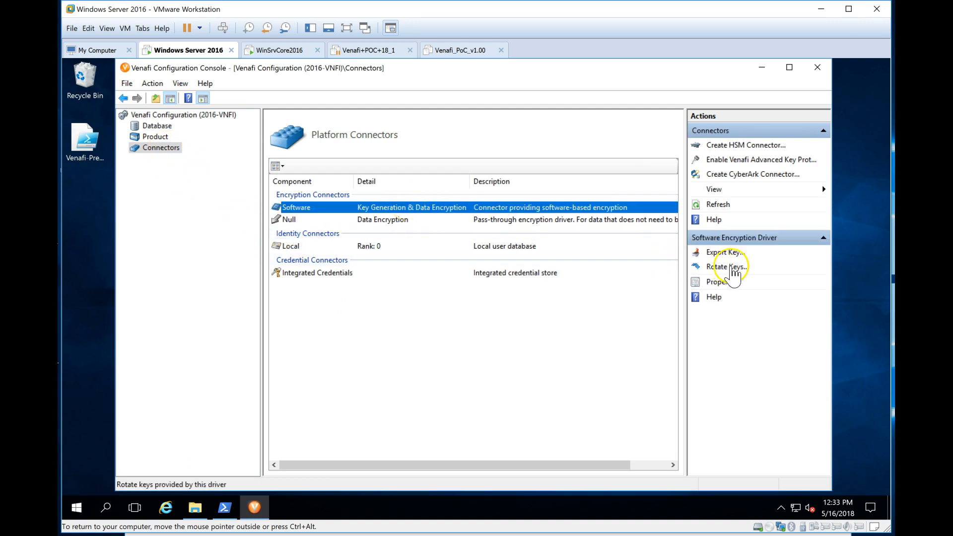
Step: Start the key export, authenticate as the sa administrator, and save to the Desktop
{"action": "left_click", "coordinate": [740, 254]}
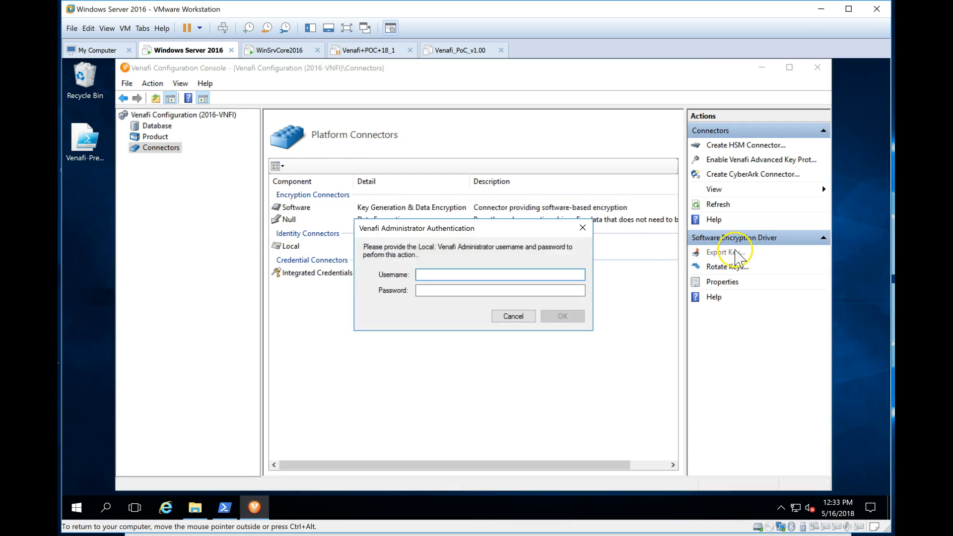
{"action": "type", "text": "sa"}
{"action": "key", "text": "Tab"}
{"action": "type", "text": "*"}
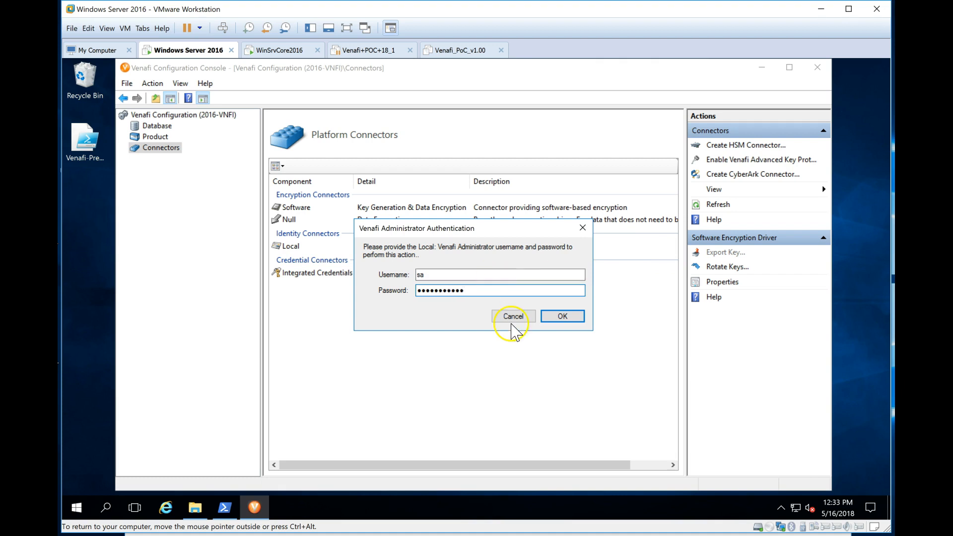
{"action": "key", "text": "Return"}
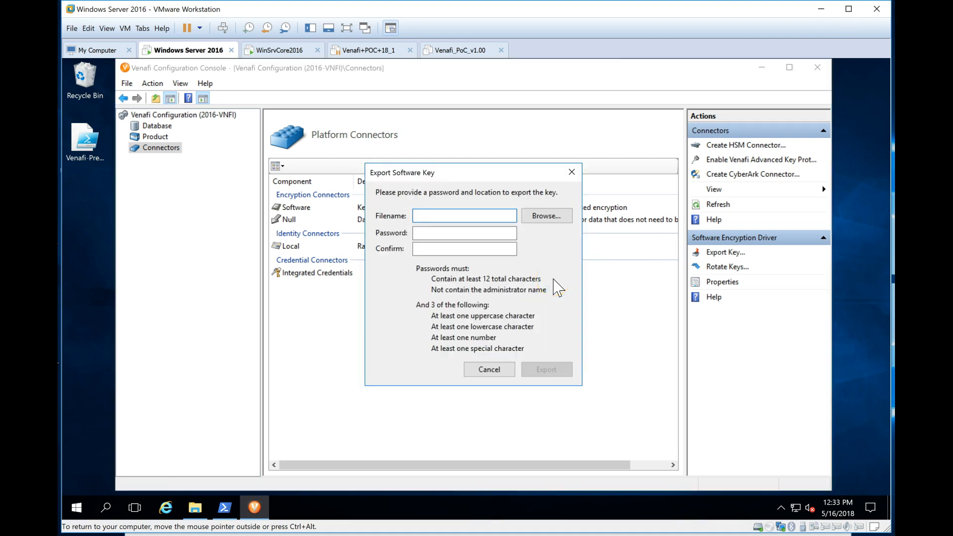
{"action": "left_click", "coordinate": [546, 216]}
{"action": "left_click", "coordinate": [169, 169]}
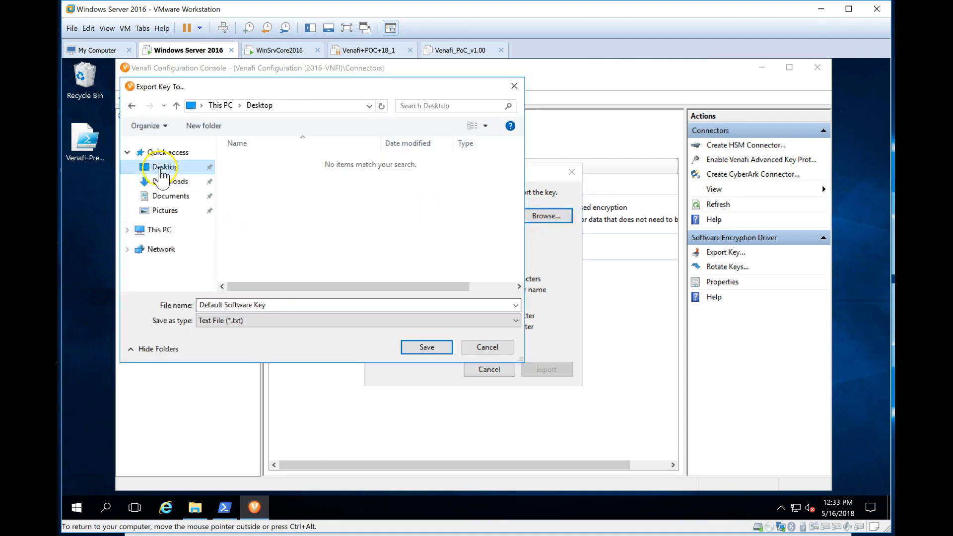
{"action": "left_click", "coordinate": [427, 347]}
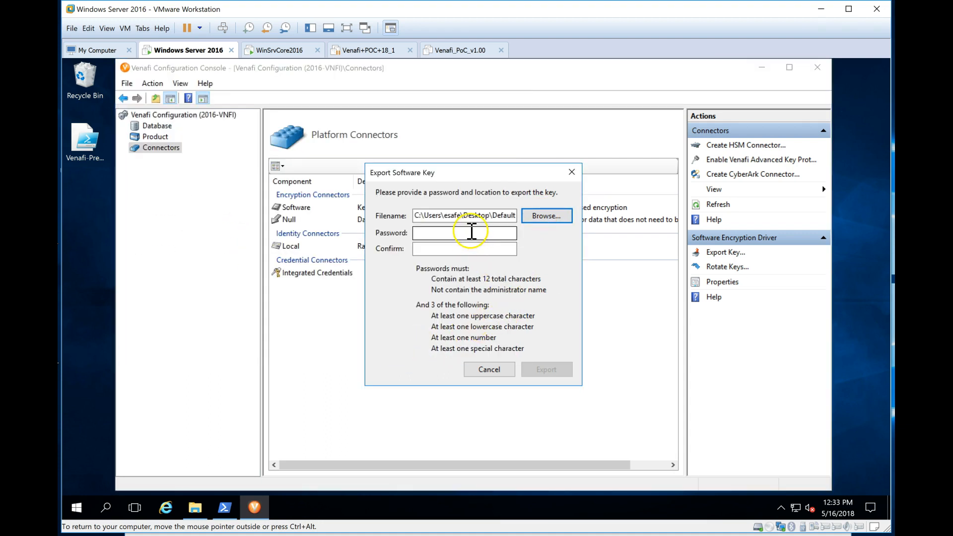
Step: Set and confirm a 12-character protection password, then export the Default Software Key
{"action": "left_click", "coordinate": [470, 234]}
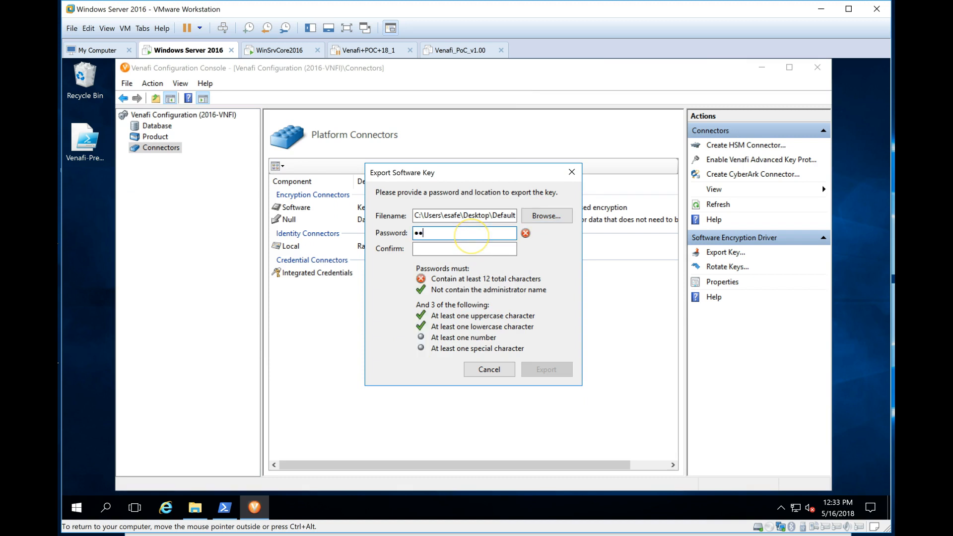
{"action": "key", "text": "Tab"}
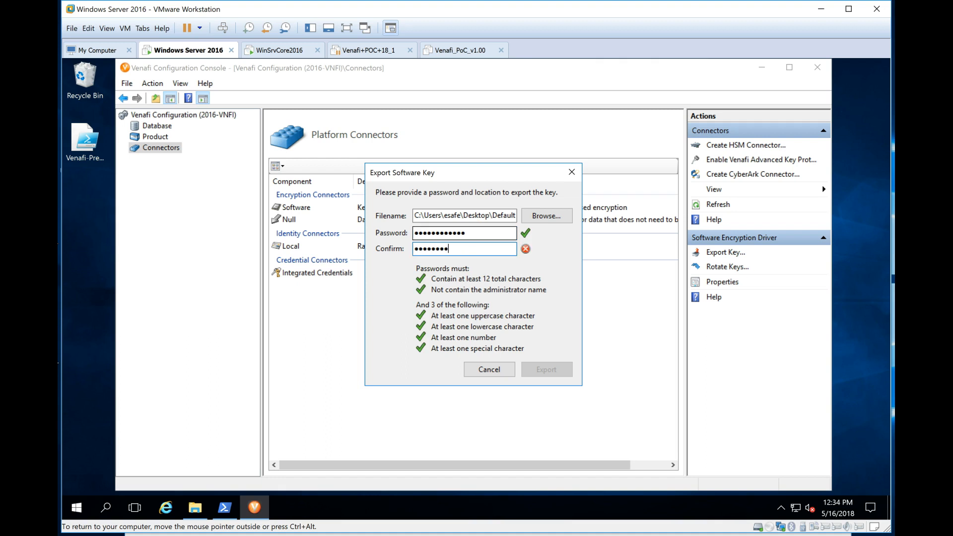
{"action": "key", "text": "shift+Tab"}
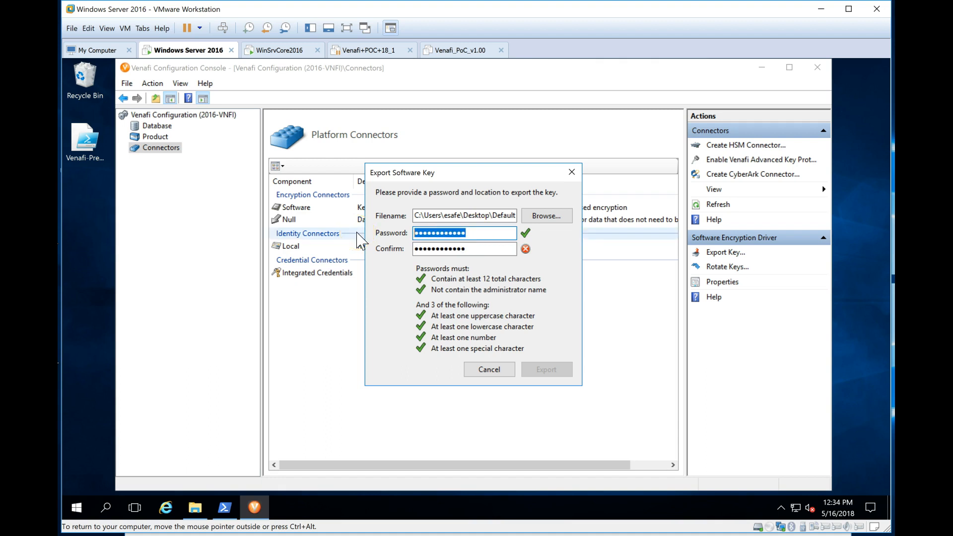
{"action": "key", "text": "BackSpace"}
{"action": "key", "text": "Tab"}
{"action": "key", "text": "BackSpace"}
{"action": "key", "text": "BackSpace"}
{"action": "key", "text": "BackSpace"}
{"action": "key", "text": "BackSpace"}
{"action": "key", "text": "BackSpace"}
{"action": "key", "text": "BackSpace"}
{"action": "key", "text": "BackSpace"}
{"action": "key", "text": "BackSpace"}
{"action": "key", "text": "shift+Tab"}
{"action": "key", "text": "Tab"}
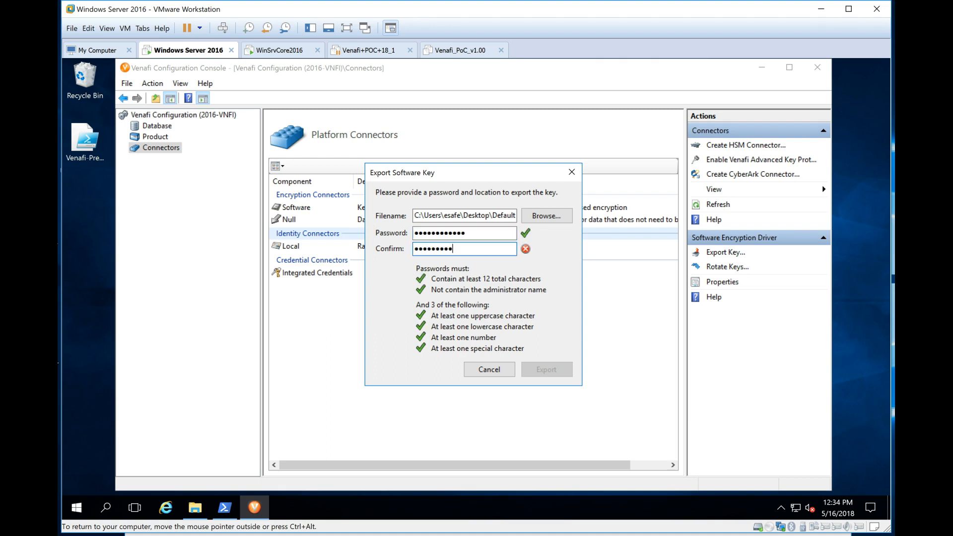
{"action": "left_click", "coordinate": [546, 370]}
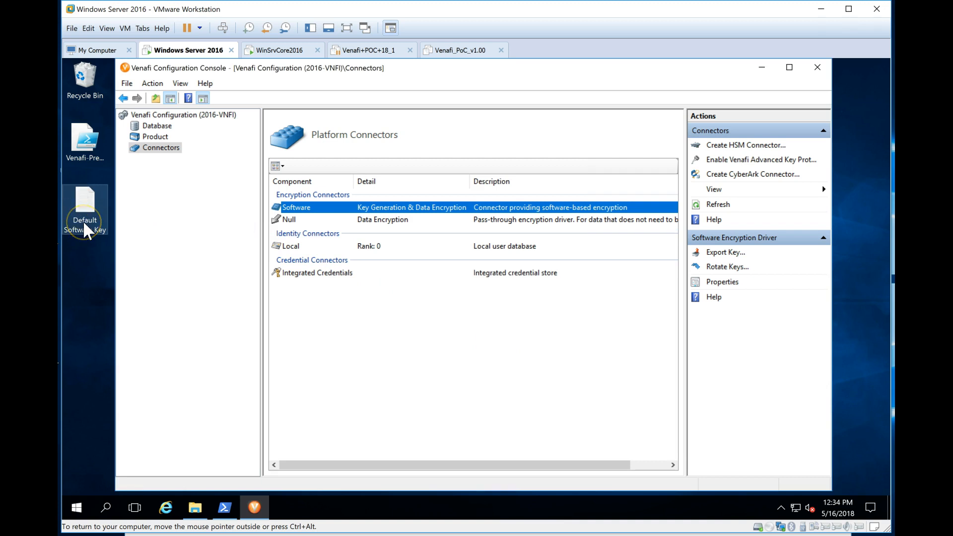
Step: Review the Integrated Credentials and Local identity connectors
{"action": "left_click", "coordinate": [303, 276]}
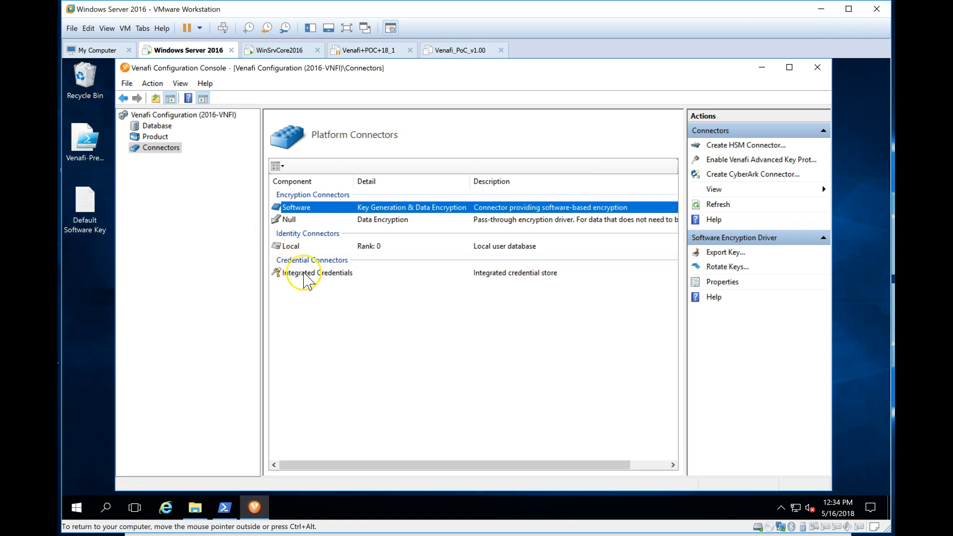
{"action": "left_click", "coordinate": [299, 247]}
{"action": "left_click", "coordinate": [308, 275]}
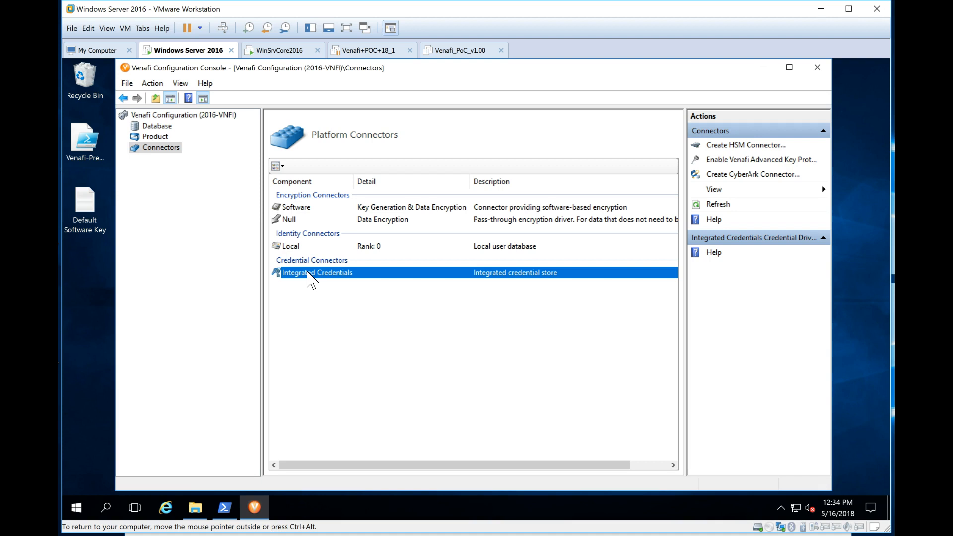
Step: Start the Venafi Platform and Logging services, then expand the Venafi Start-menu group
{"action": "left_click", "coordinate": [168, 116]}
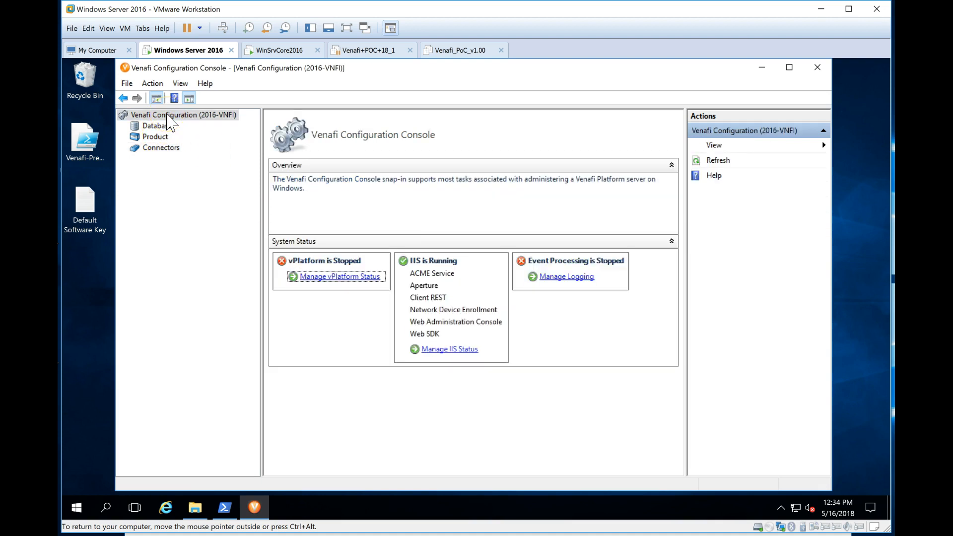
{"action": "left_click", "coordinate": [334, 277]}
{"action": "left_click", "coordinate": [718, 221]}
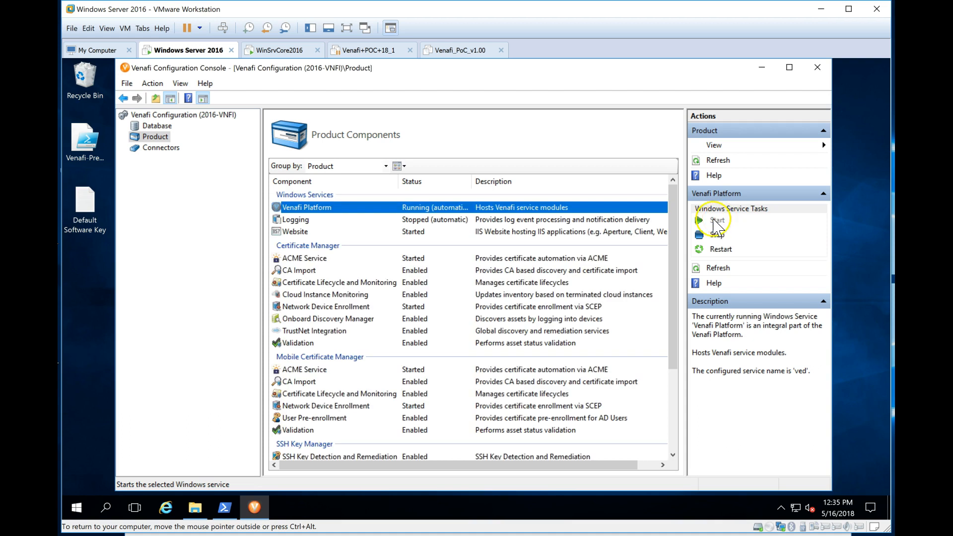
{"action": "left_click", "coordinate": [429, 220]}
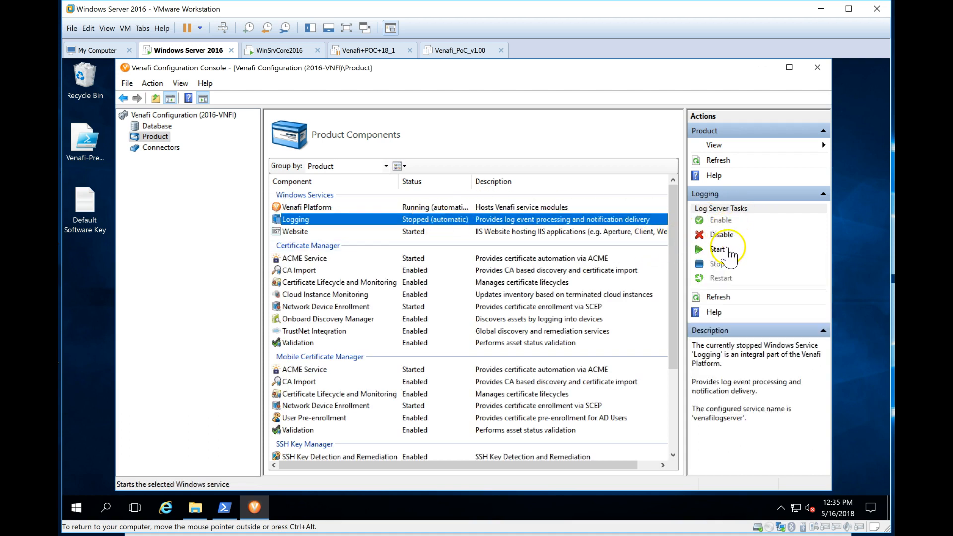
{"action": "left_click", "coordinate": [718, 249]}
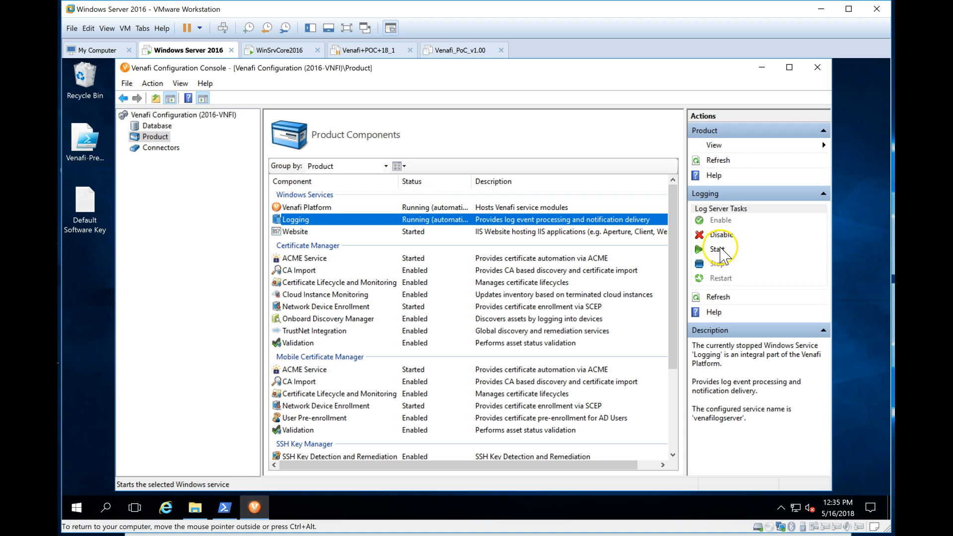
{"action": "left_click", "coordinate": [78, 505]}
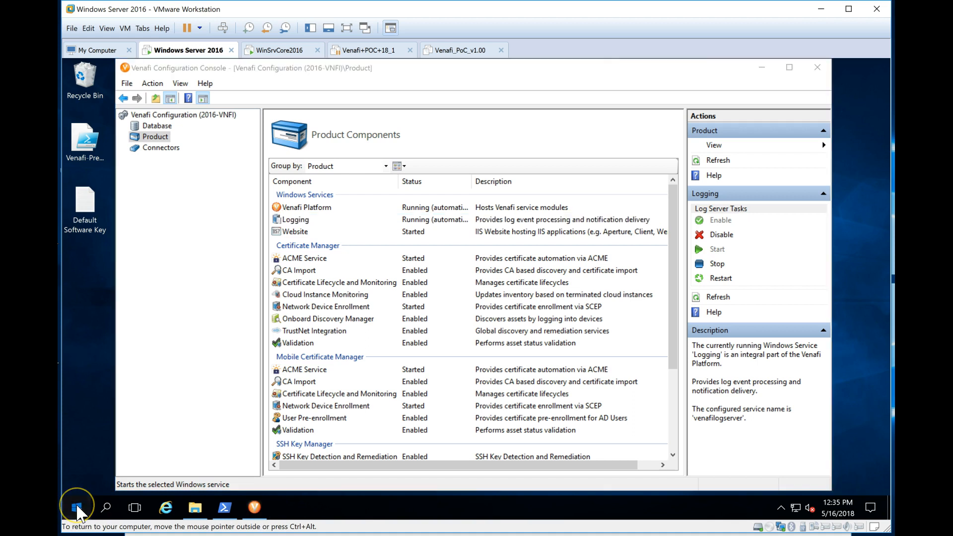
{"action": "left_click", "coordinate": [160, 459]}
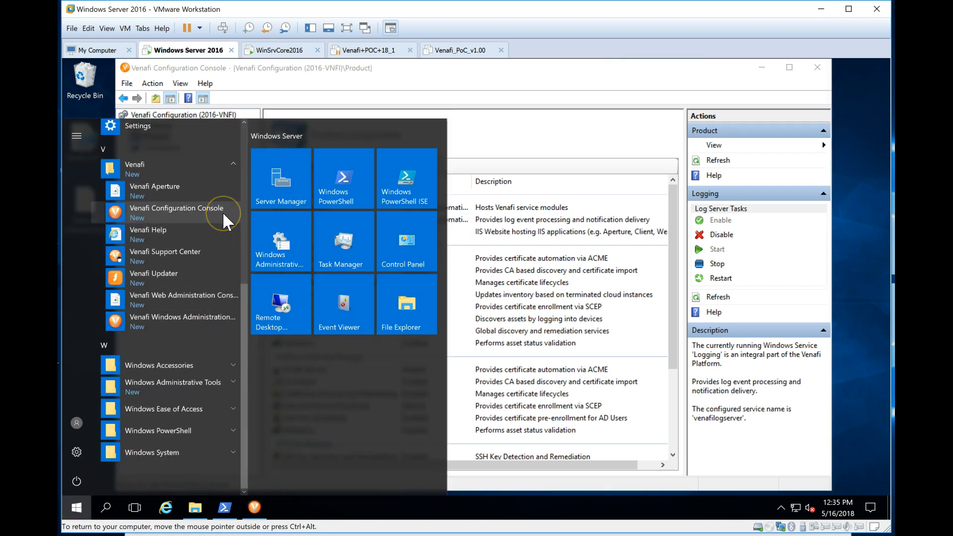
Step: Launch Venafi Windows Administration as administrator and log in with the console account's credentials
{"action": "left_click", "coordinate": [211, 319]}
{"action": "left_click", "coordinate": [418, 372]}
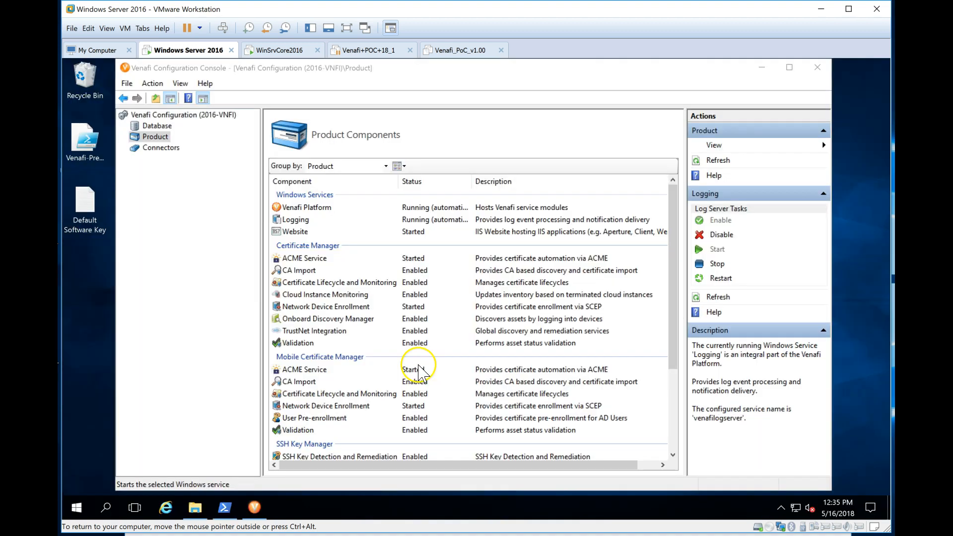
{"action": "type", "text": "vtpp"}
{"action": "key", "text": "Tab"}
{"action": "type", "text": "•••••••••••••"}
{"action": "key", "text": "Return"}
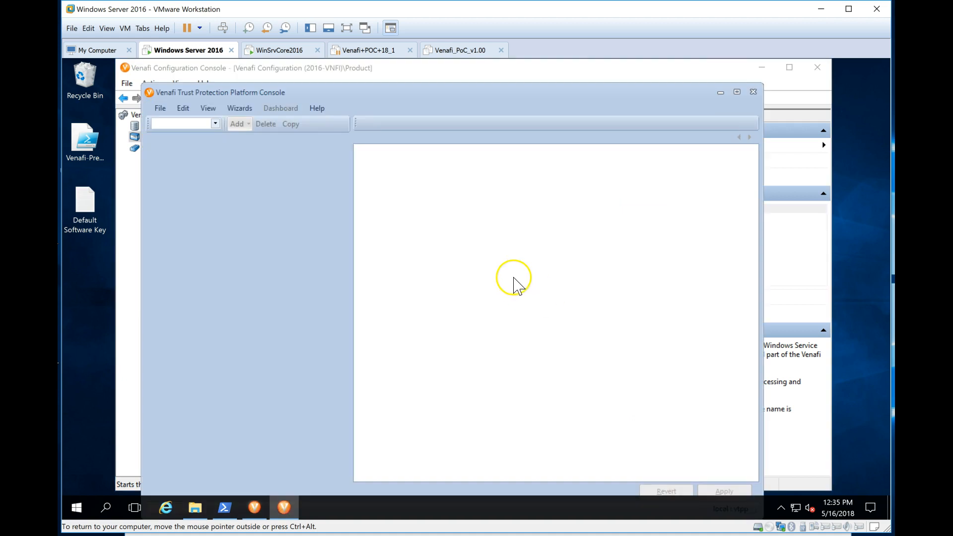
Step: Switch to the Identity tree and review the Local provider, Everyone group and Providers rights
{"action": "left_click", "coordinate": [214, 124]}
{"action": "left_click", "coordinate": [198, 152]}
{"action": "left_click", "coordinate": [192, 148]}
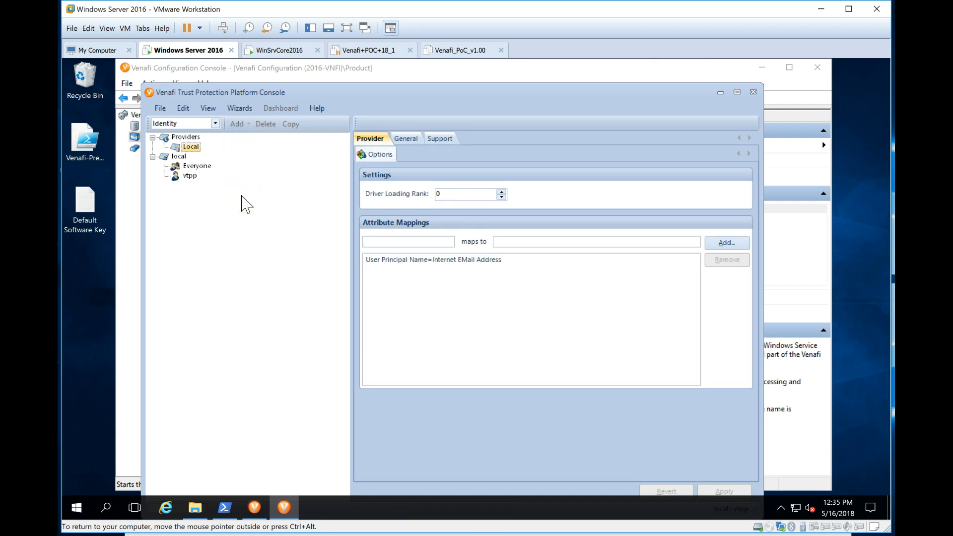
{"action": "left_click", "coordinate": [189, 148]}
{"action": "left_click", "coordinate": [193, 168]}
{"action": "left_click", "coordinate": [191, 138]}
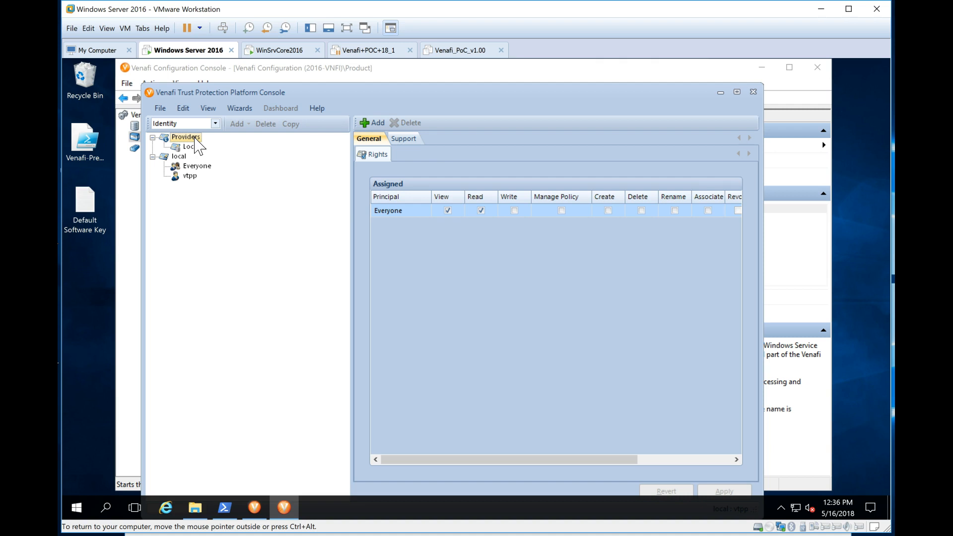
Step: Dismiss the identity selection dialog and launch the Active Directory Wizard
{"action": "left_click", "coordinate": [373, 122]}
{"action": "left_click", "coordinate": [481, 320]}
{"action": "left_click", "coordinate": [488, 382]}
{"action": "left_click", "coordinate": [240, 109]}
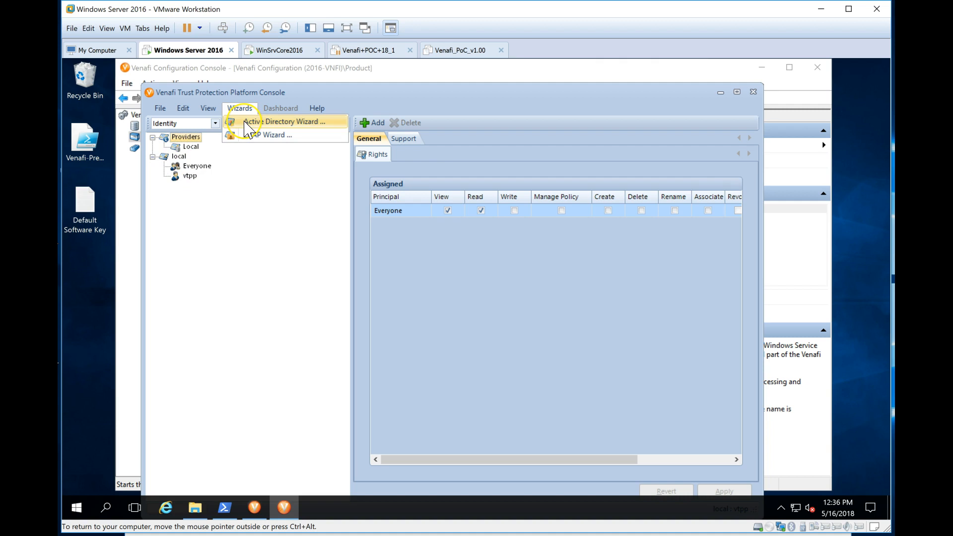
{"action": "left_click", "coordinate": [245, 121]}
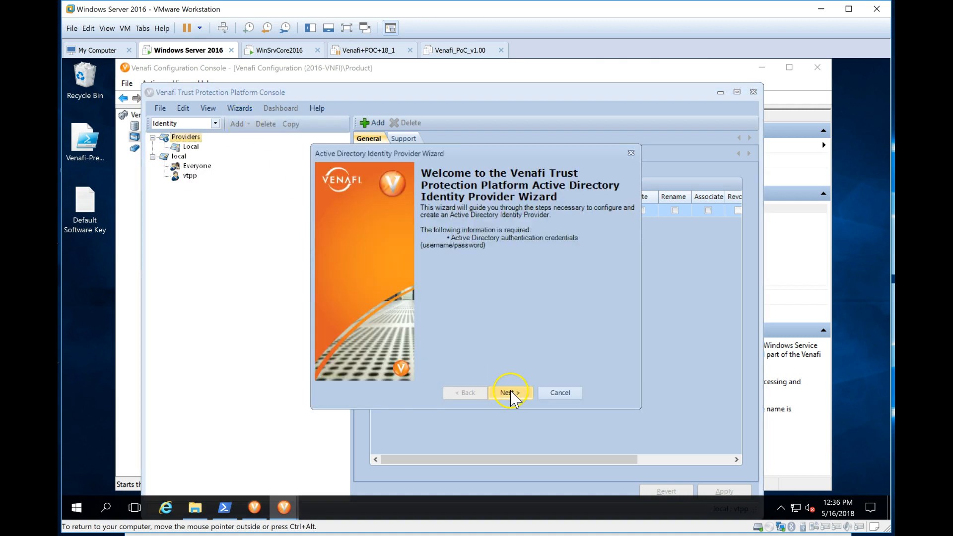
Step: Enter the domain administrator's username and password on the wizard's credentials page
{"action": "left_click", "coordinate": [510, 392]}
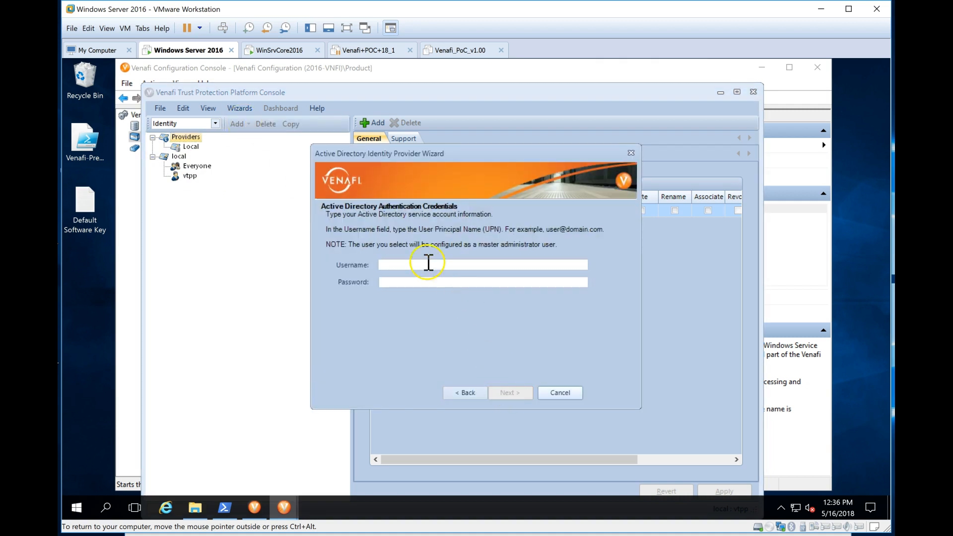
{"action": "left_click", "coordinate": [426, 265]}
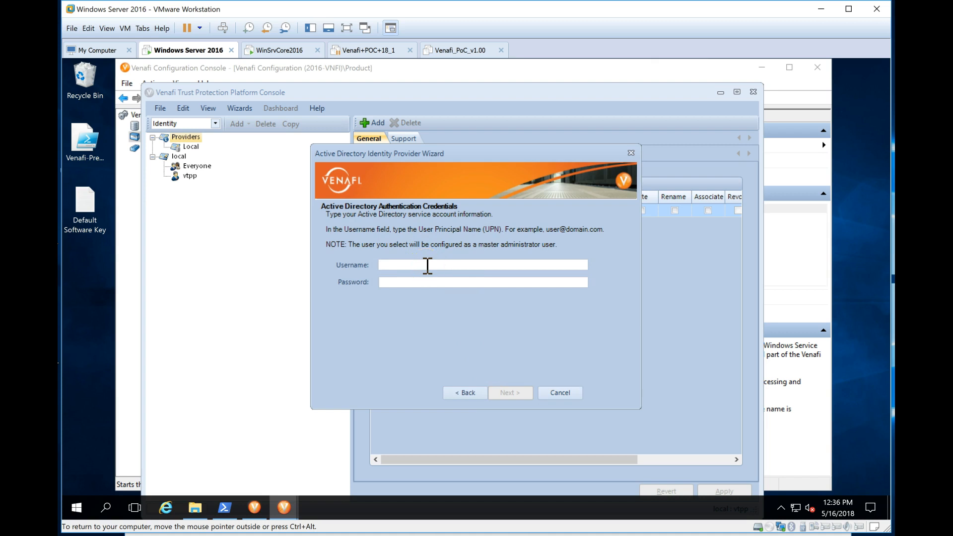
{"action": "type", "text": "administrator"}
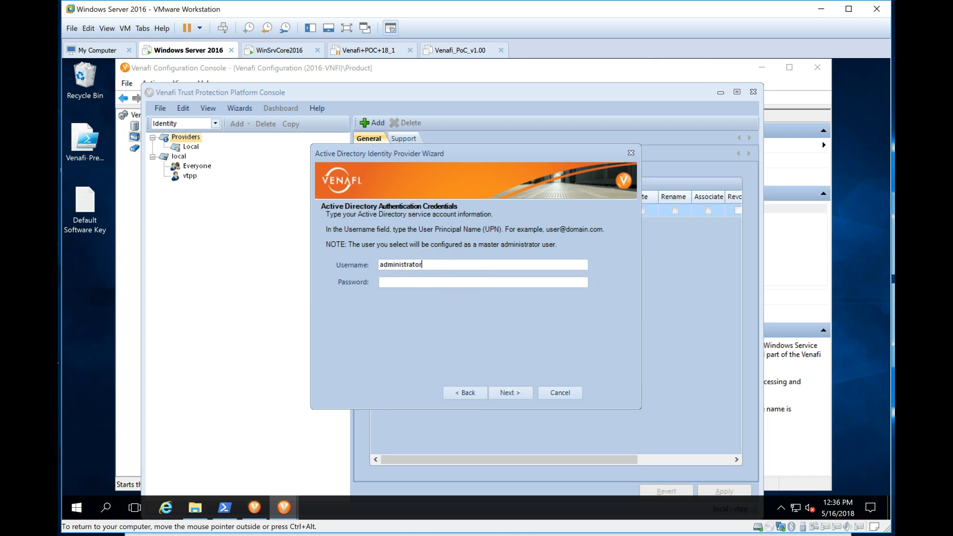
{"action": "type", "text": "@demo.local"}
{"action": "key", "text": "Tab"}
{"action": "type", "text": "••••••••"}
{"action": "left_click", "coordinate": [509, 395]}
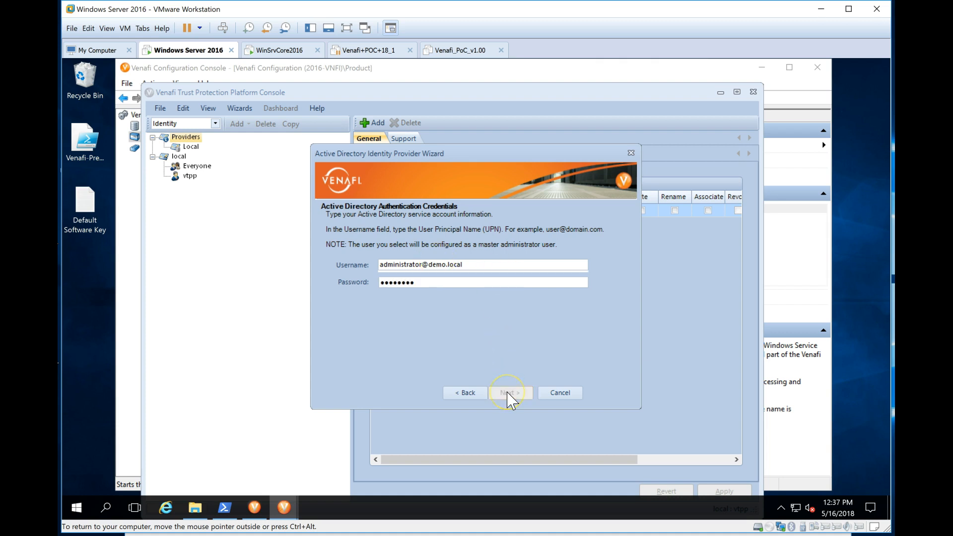
Step: Enter server 2016-dc01.demo.local with a Simple connection and dismiss the resolution error
{"action": "left_click", "coordinate": [465, 265]}
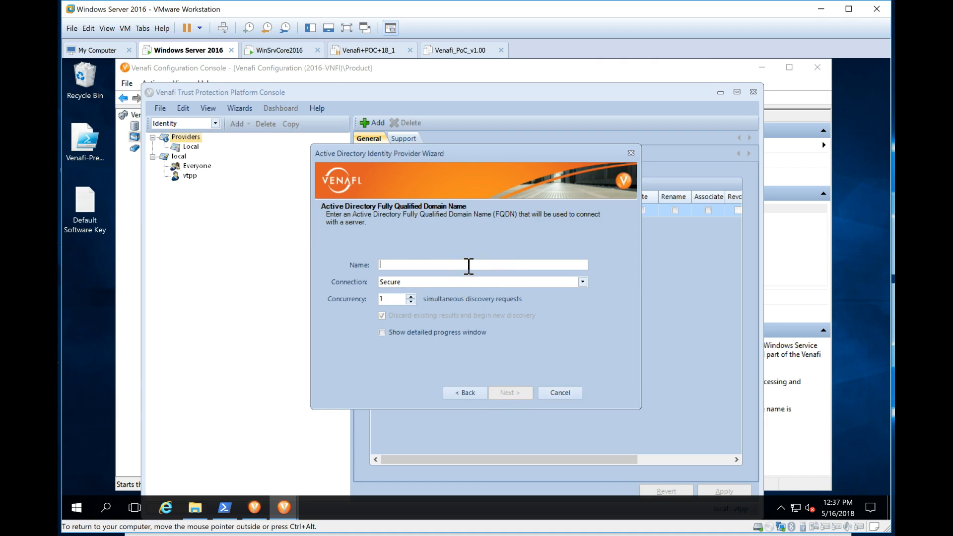
{"action": "type", "text": "2016-dc01.demo.local"}
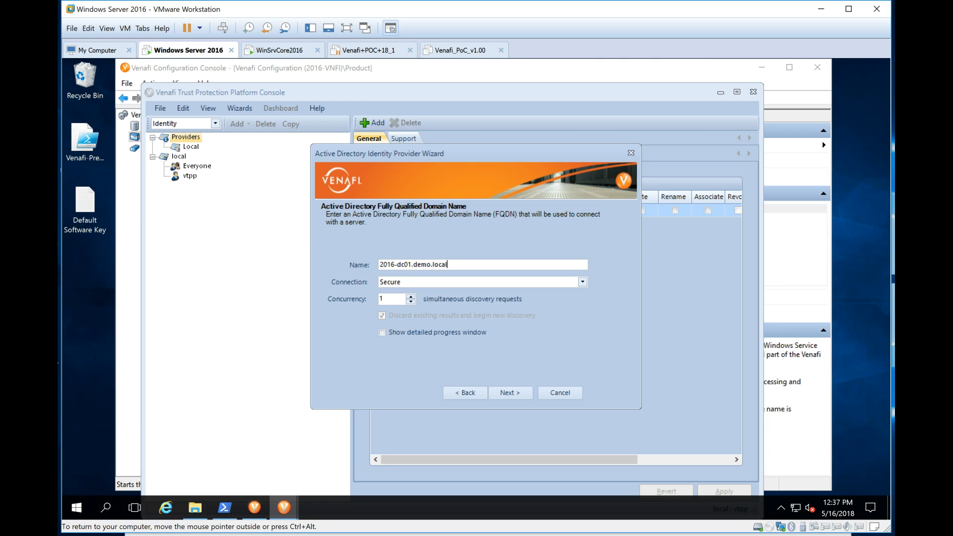
{"action": "left_click", "coordinate": [489, 282]}
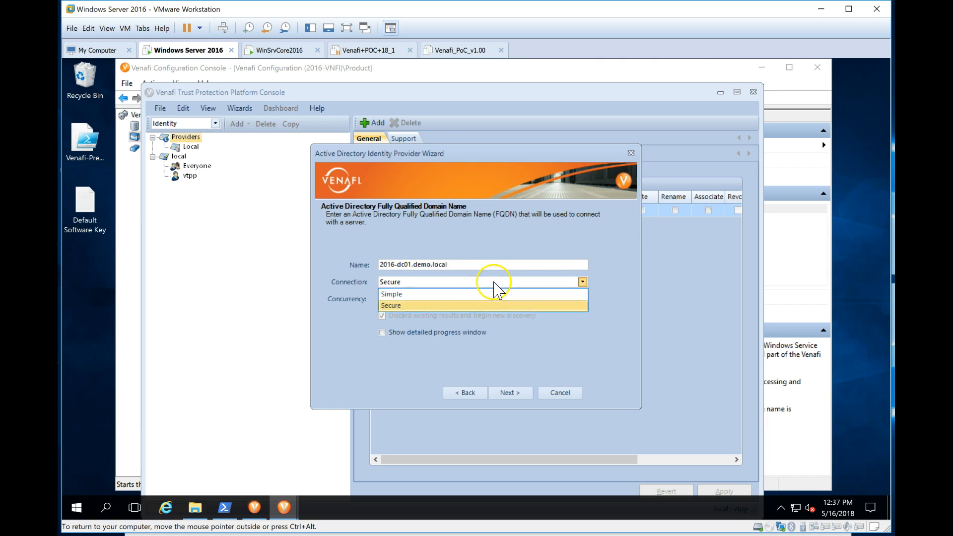
{"action": "left_click", "coordinate": [491, 292]}
{"action": "left_click", "coordinate": [515, 395]}
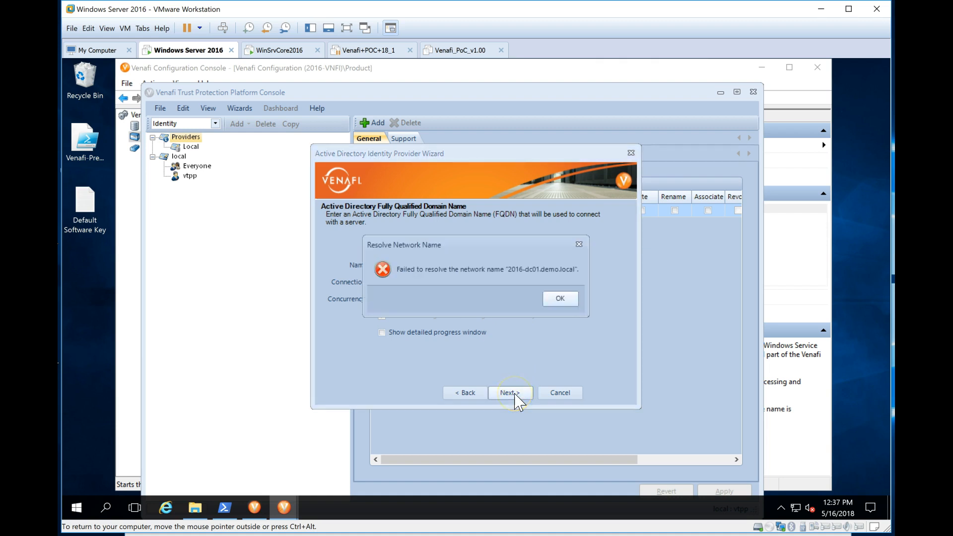
{"action": "left_click", "coordinate": [560, 300]}
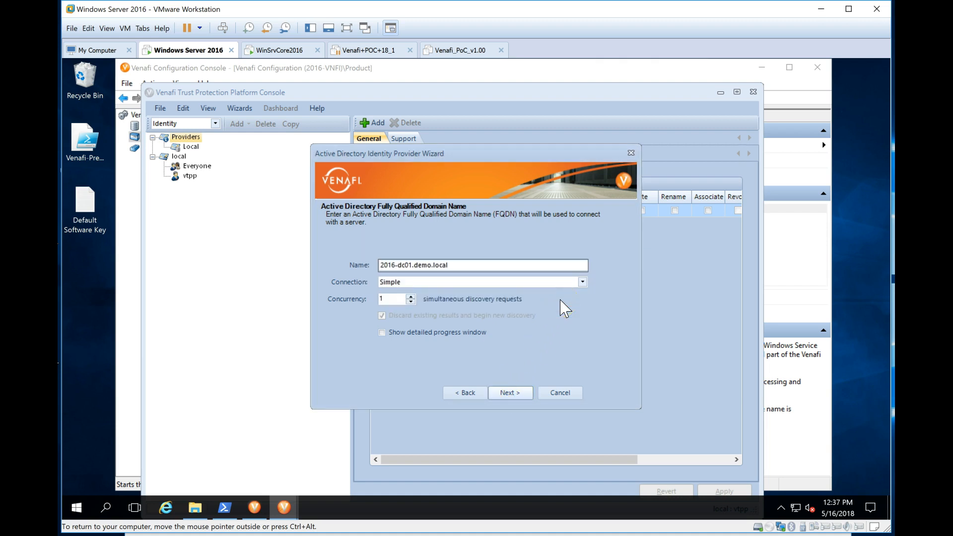
Step: Open Ethernet0's IPv4 properties through the Network and Sharing Center
{"action": "right_click", "coordinate": [796, 509]}
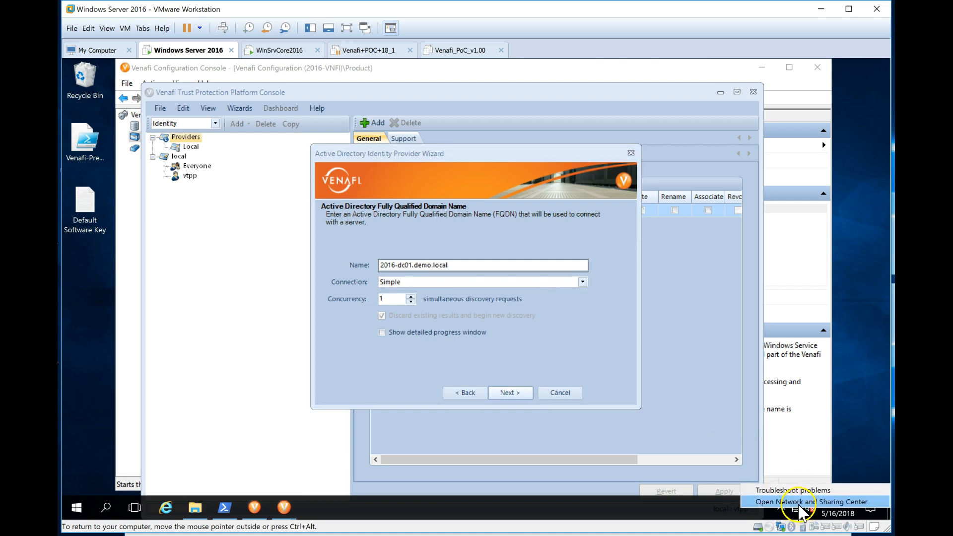
{"action": "left_click", "coordinate": [799, 503]}
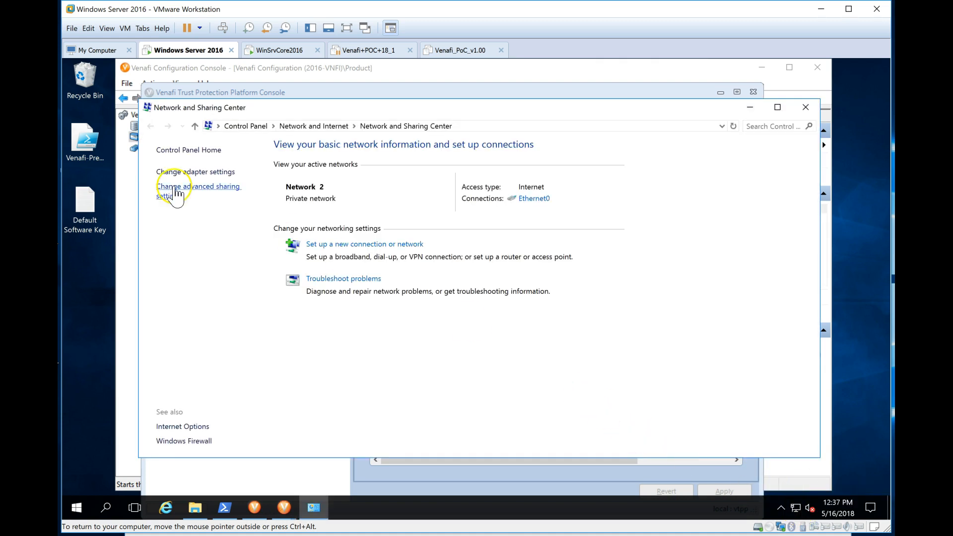
{"action": "left_click", "coordinate": [187, 172]}
{"action": "right_click", "coordinate": [224, 201]}
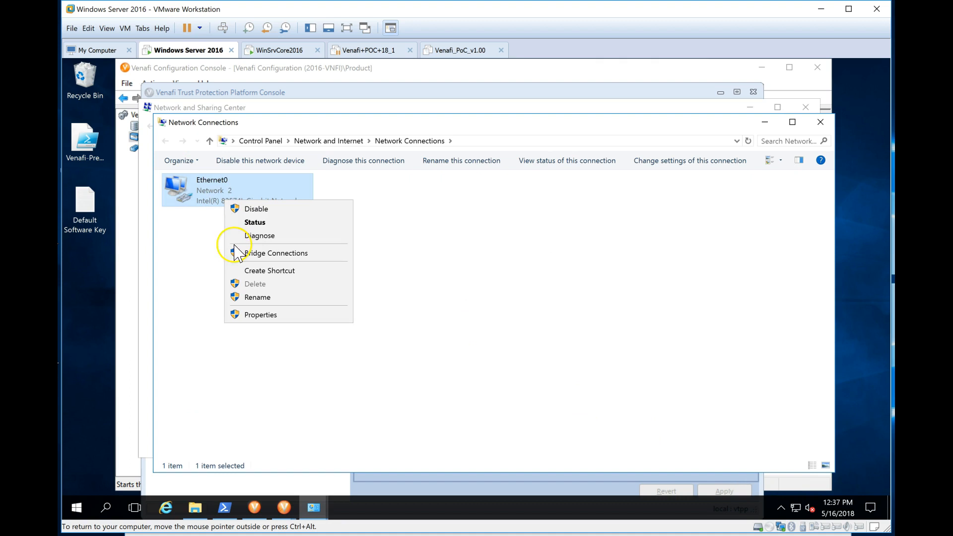
{"action": "left_click", "coordinate": [298, 316]}
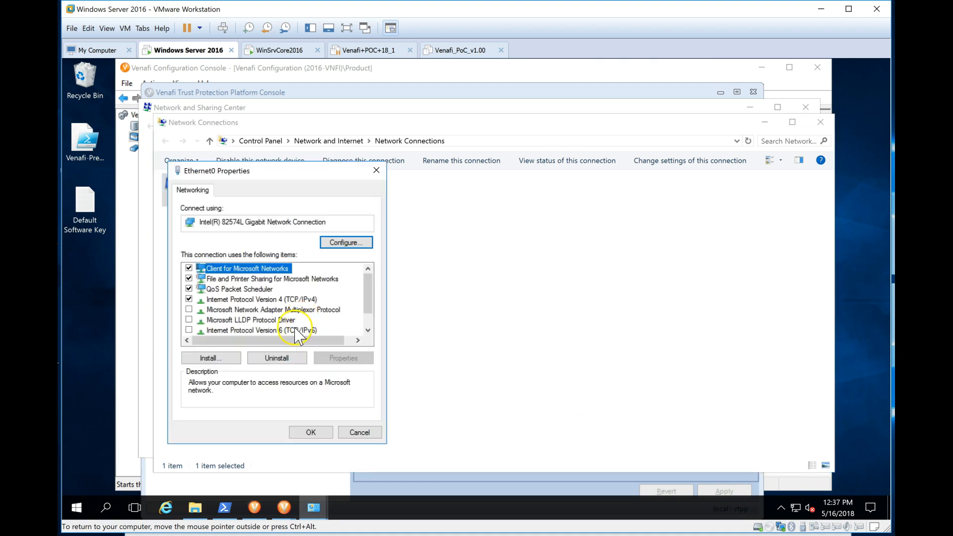
{"action": "double_click", "coordinate": [268, 300]}
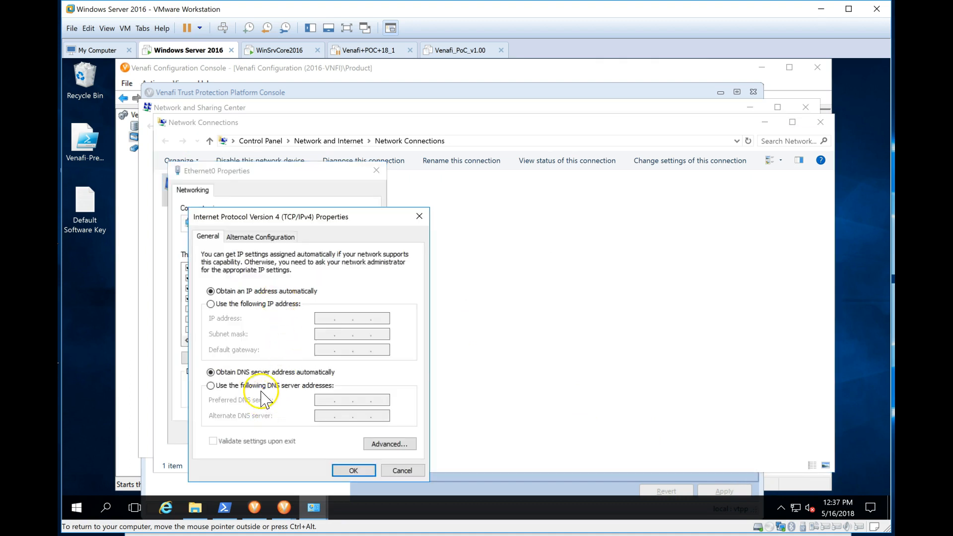
Step: Set DNS servers 192.168.221.120 and 192.168.221.2, save, and close the network windows
{"action": "left_click", "coordinate": [261, 389]}
{"action": "left_click", "coordinate": [325, 399]}
{"action": "type", "text": "192 . 168 . "}
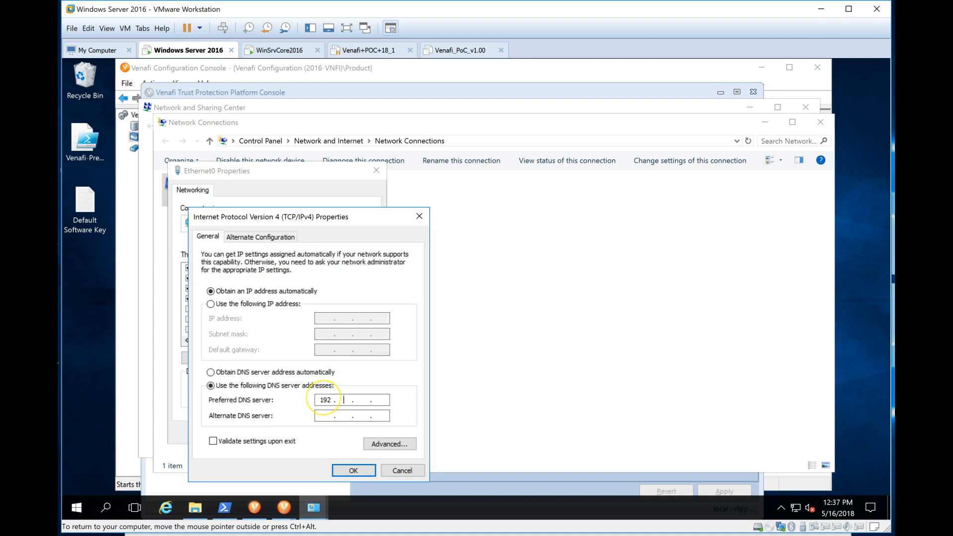
{"action": "type", "text": "221 . 120"}
{"action": "key", "text": "Tab"}
{"action": "type", "text": "192 . 168 . 221 . 1"}
{"action": "key", "text": "BackSpace"}
{"action": "type", "text": "2"}
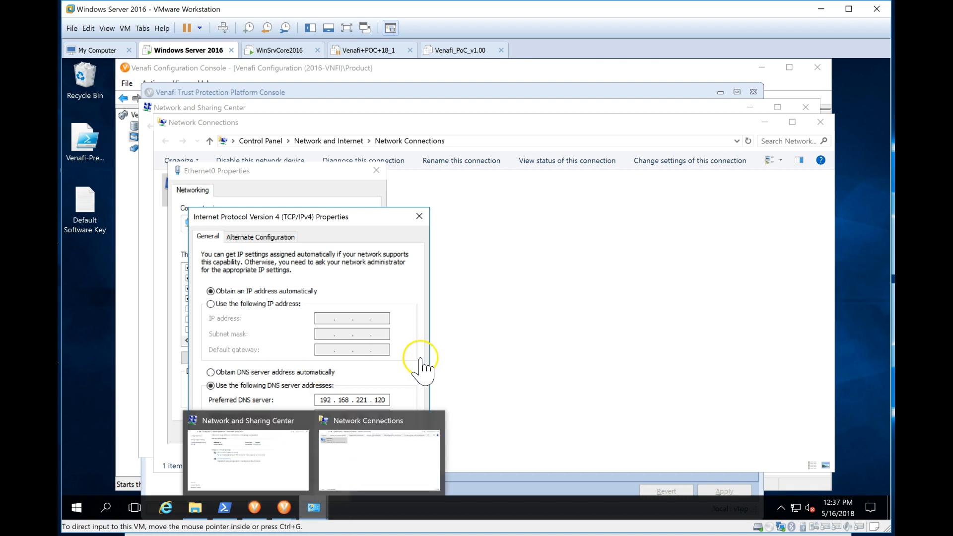
{"action": "left_click", "coordinate": [353, 471]}
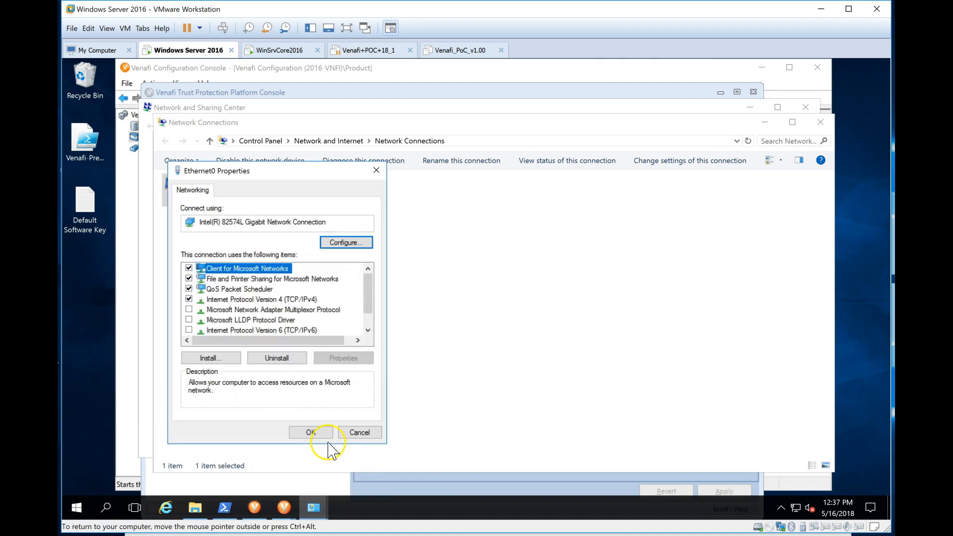
{"action": "left_click", "coordinate": [318, 432]}
{"action": "left_click", "coordinate": [763, 122]}
{"action": "left_click", "coordinate": [805, 107]}
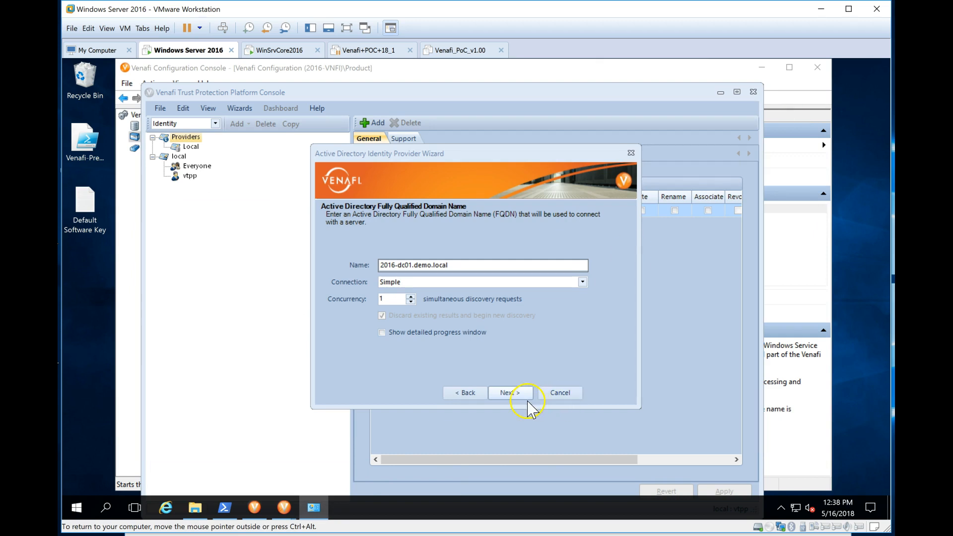
Step: Accept domain demo.local and include the 2016-dc01 domain controller and its global catalog
{"action": "left_click", "coordinate": [513, 393]}
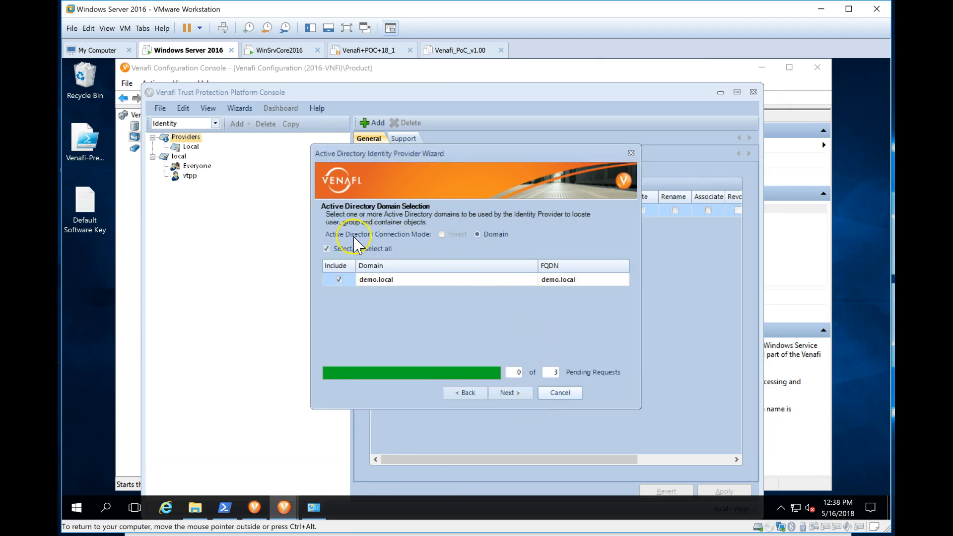
{"action": "left_click", "coordinate": [517, 397]}
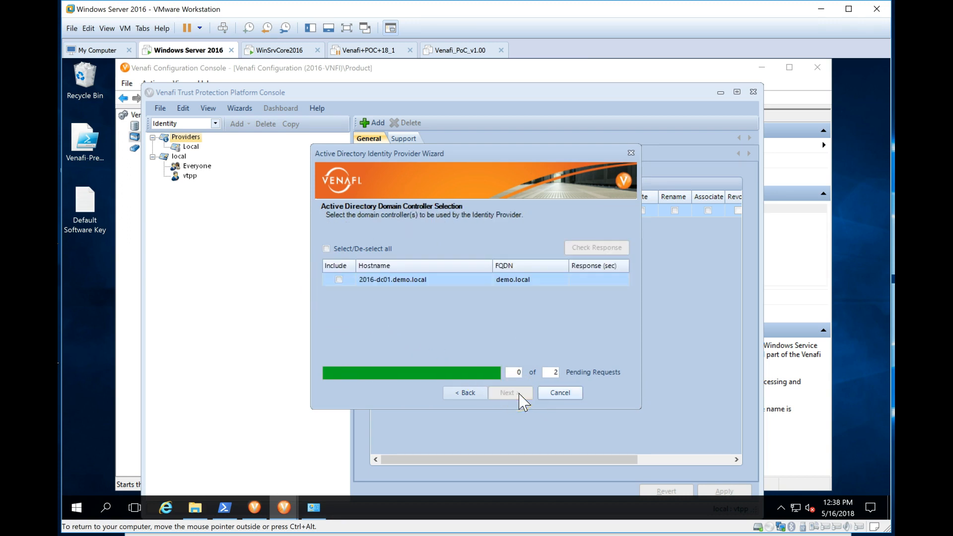
{"action": "left_click", "coordinate": [326, 248]}
{"action": "left_click", "coordinate": [513, 391]}
{"action": "left_click", "coordinate": [332, 250]}
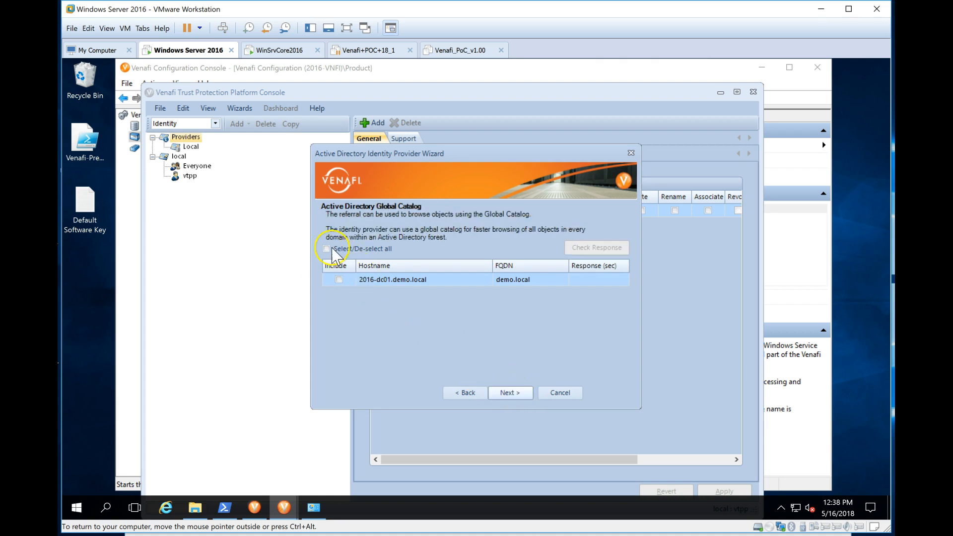
{"action": "left_click", "coordinate": [326, 249]}
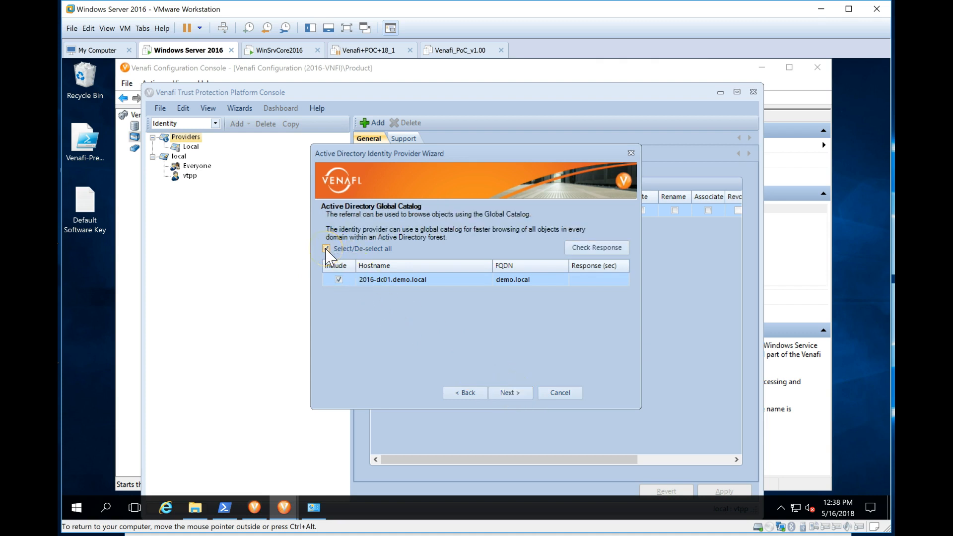
{"action": "left_click", "coordinate": [516, 393]}
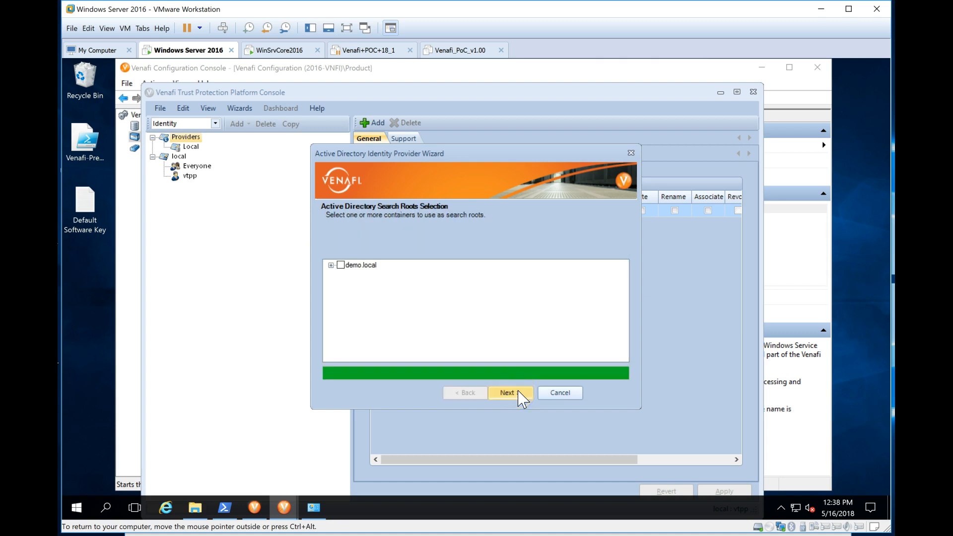
Step: Mark the whole demo.local domain as the search root and continue
{"action": "left_click", "coordinate": [331, 265]}
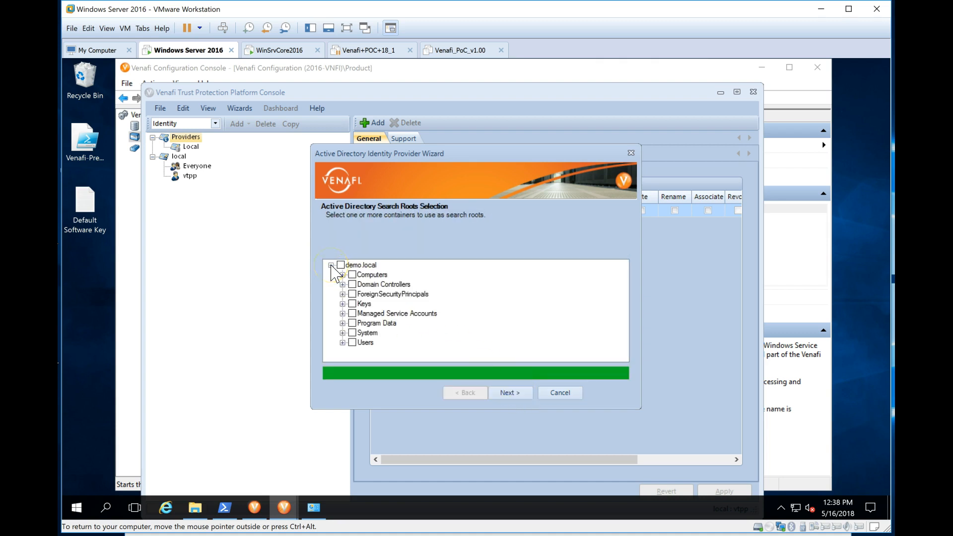
{"action": "left_click", "coordinate": [341, 264]}
{"action": "left_click", "coordinate": [340, 264]}
{"action": "left_click", "coordinate": [343, 343]}
{"action": "left_click", "coordinate": [341, 265]}
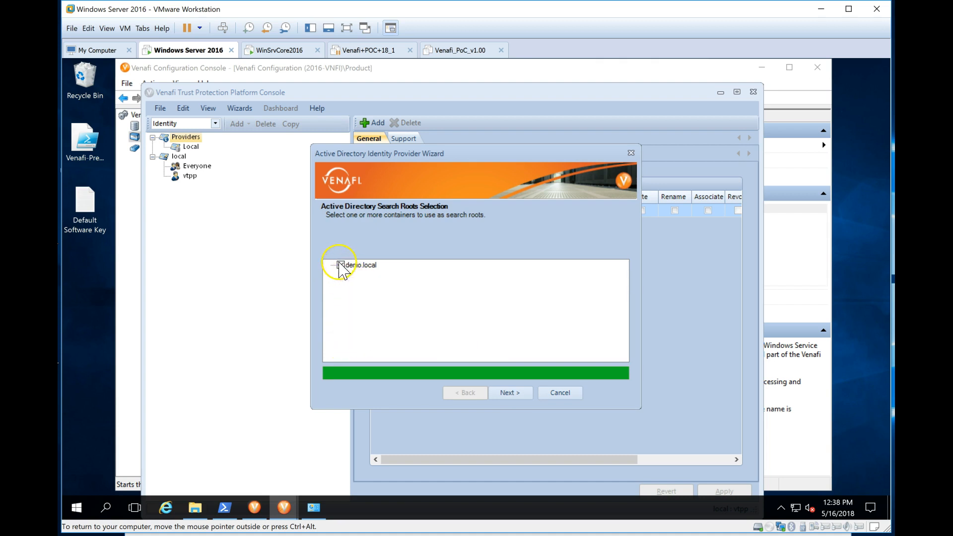
{"action": "left_click", "coordinate": [511, 394]}
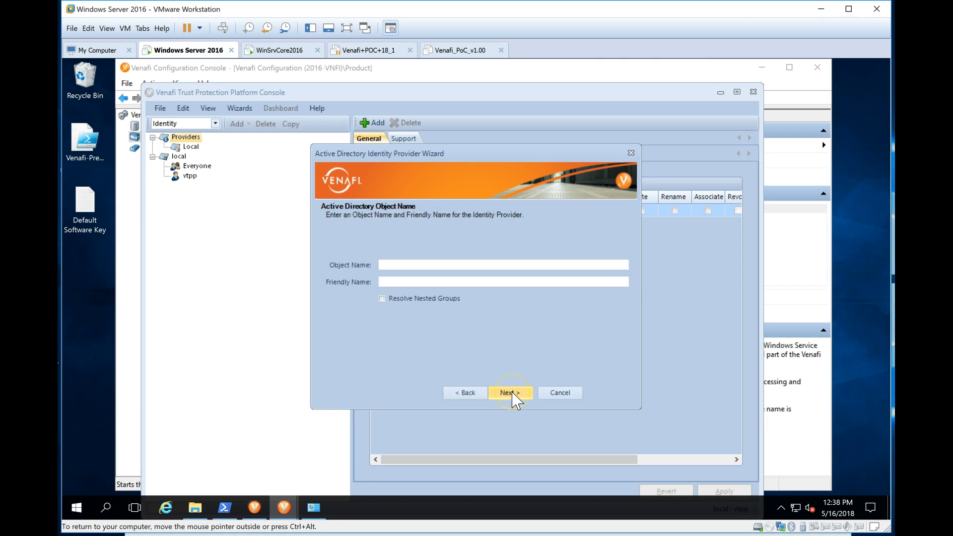
Step: Enter AD as the provider's object name, correcting the initial typo
{"action": "left_click", "coordinate": [476, 263]}
{"action": "left_click", "coordinate": [494, 261]}
{"action": "type", "text": "DEmo-AD"}
{"action": "left_click", "coordinate": [389, 265]}
{"action": "key", "text": "BackSpace"}
{"action": "type", "text": "e"}
{"action": "key", "text": "shift+Right"}
{"action": "key", "text": "shift+Right"}
{"action": "key", "text": "shift+Right"}
{"action": "key", "text": "shift+Right"}
{"action": "key", "text": "shift+Right"}
{"action": "key", "text": "shift+Right"}
{"action": "key", "text": "BackSpace"}
{"action": "key", "text": "BackSpace"}
{"action": "key", "text": "BackSpace"}
{"action": "type", "text": "AD"}
Step: Set the friendly name 'demo.local -- AD' and finish the wizard
{"action": "key", "text": "Tab"}
{"action": "type", "text": "demo.local -- AD"}
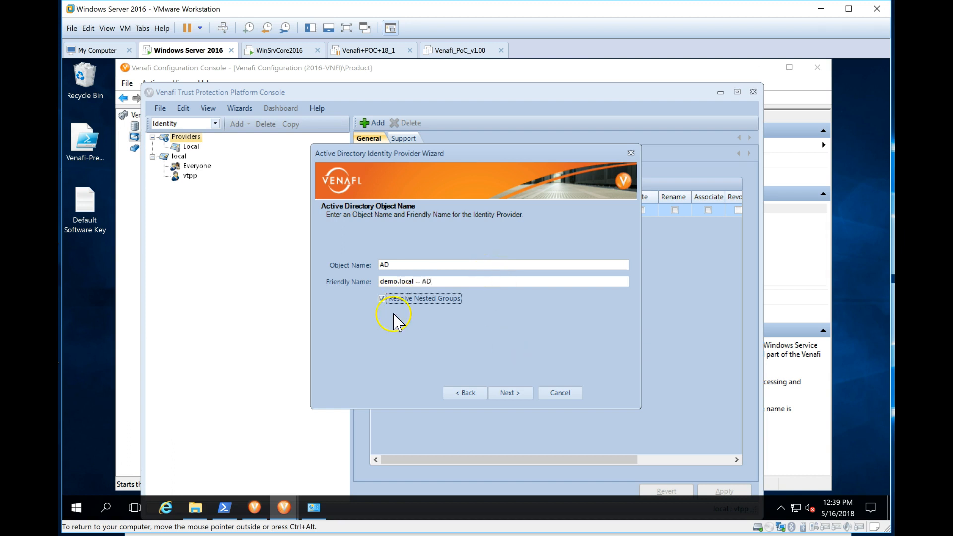
{"action": "left_click", "coordinate": [510, 392]}
{"action": "left_click", "coordinate": [511, 394]}
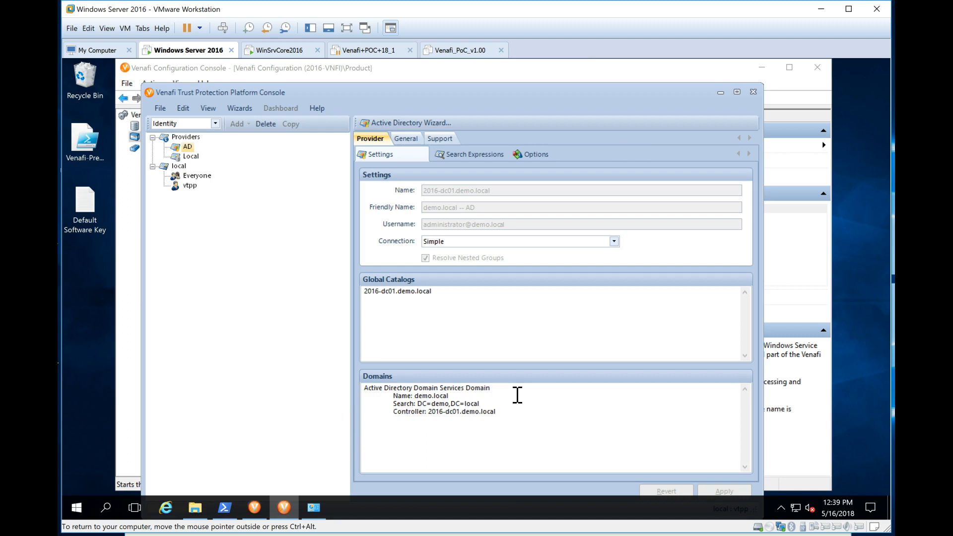
Step: Compare the Local and AD provider settings, then exit the Trust Protection Platform Console
{"action": "left_click", "coordinate": [192, 157]}
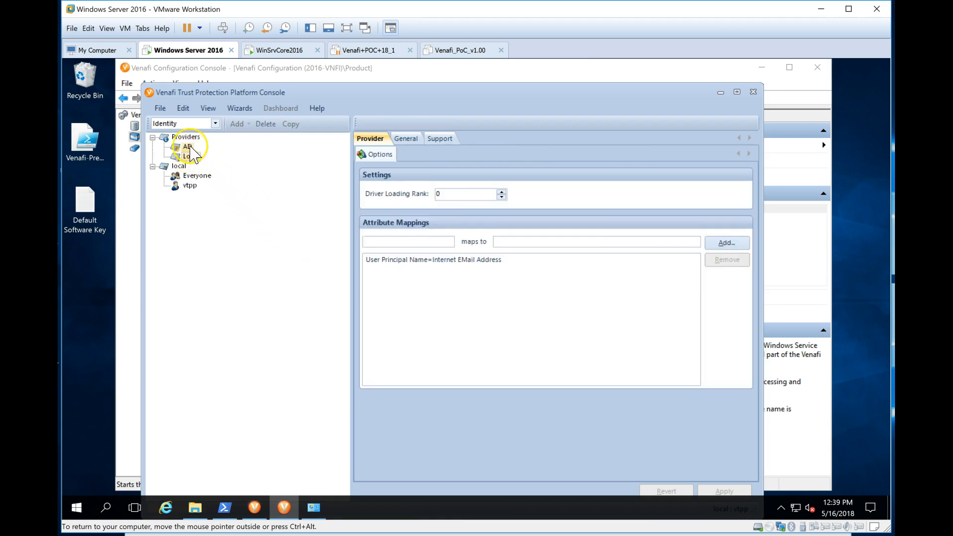
{"action": "left_click", "coordinate": [187, 147]}
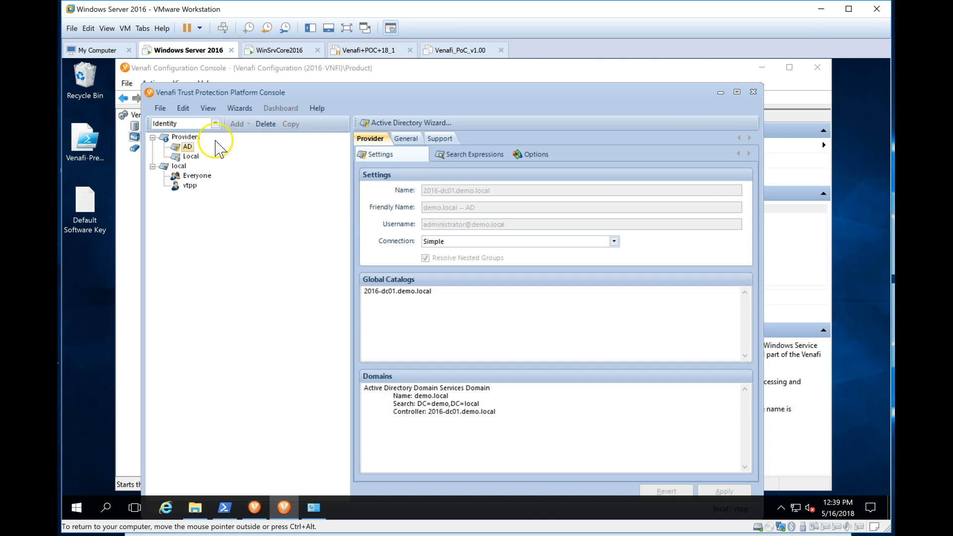
{"action": "left_click", "coordinate": [159, 108]}
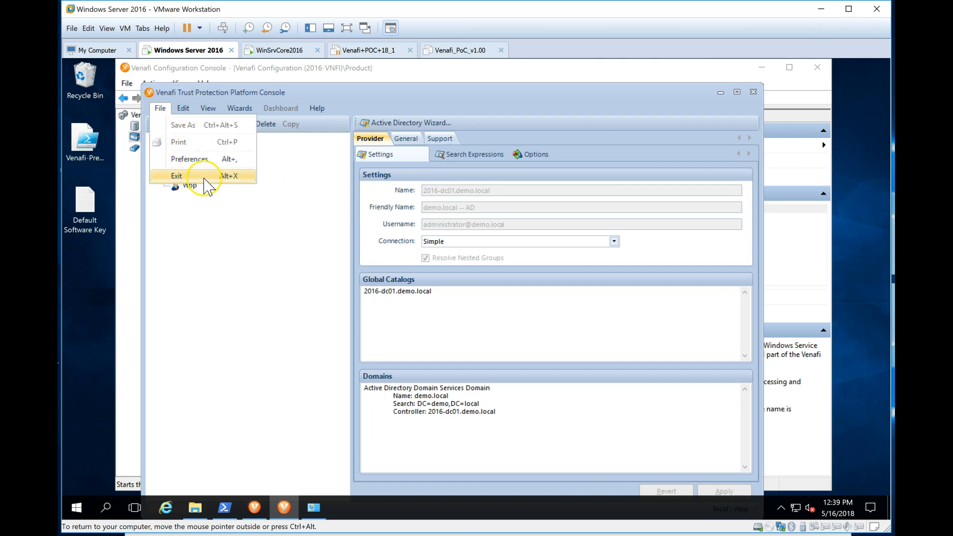
{"action": "left_click", "coordinate": [193, 177]}
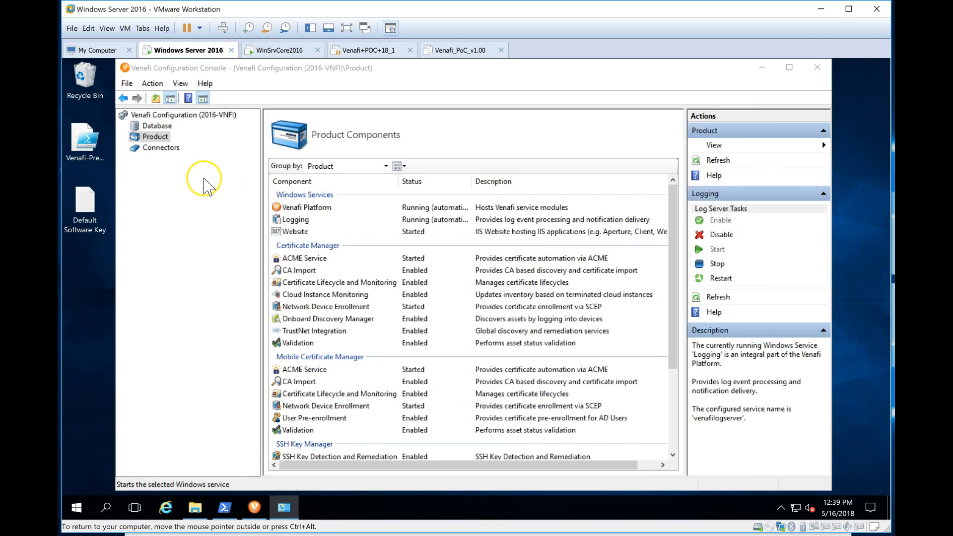
{"action": "left_click", "coordinate": [127, 84]}
Step: Close the Configuration Console and launch Venafi Web Administration Console from the Start menu
{"action": "left_click", "coordinate": [152, 119]}
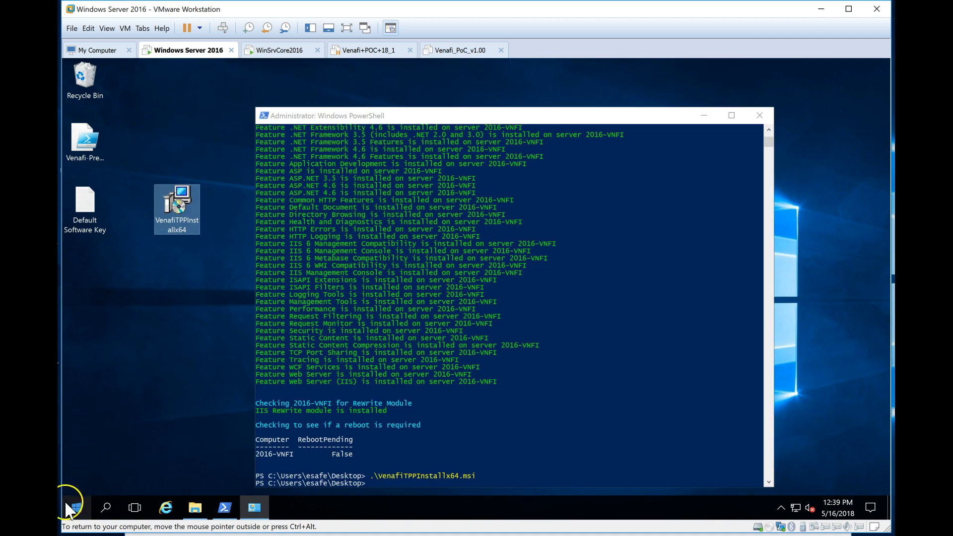
{"action": "left_click", "coordinate": [77, 509]}
{"action": "scroll", "coordinate": [133, 478], "scroll_direction": "down", "scroll_amount": 3}
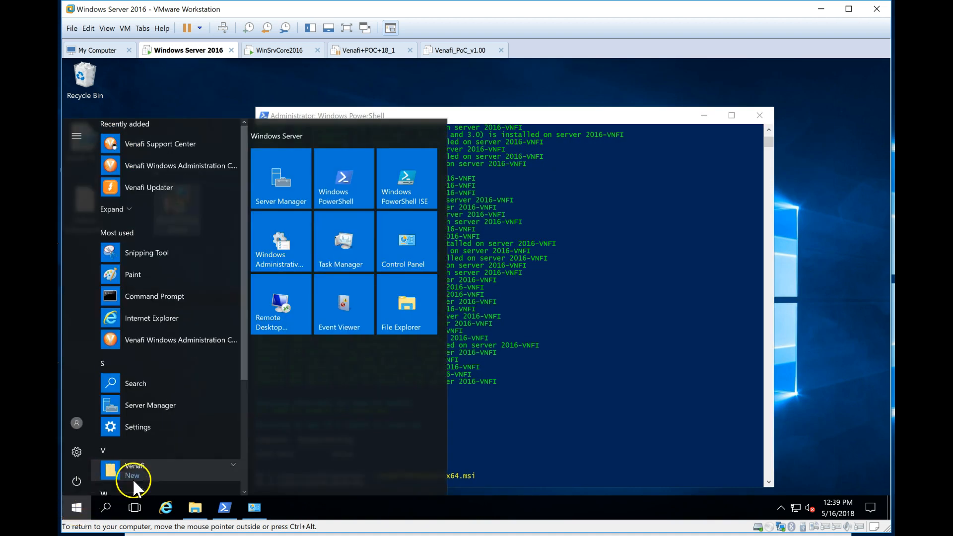
{"action": "left_click", "coordinate": [182, 321]}
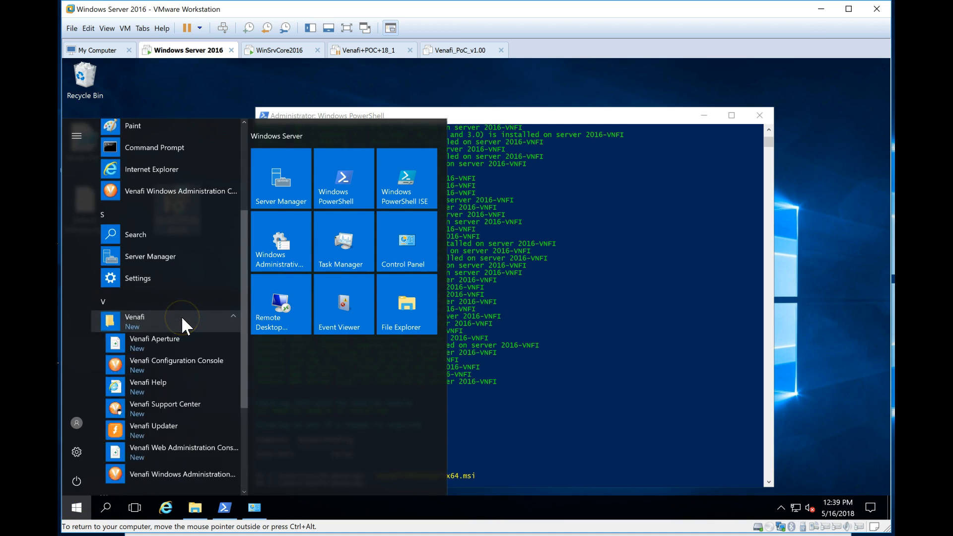
{"action": "scroll", "coordinate": [181, 323], "scroll_direction": "down", "scroll_amount": 1}
{"action": "left_click", "coordinate": [183, 394]}
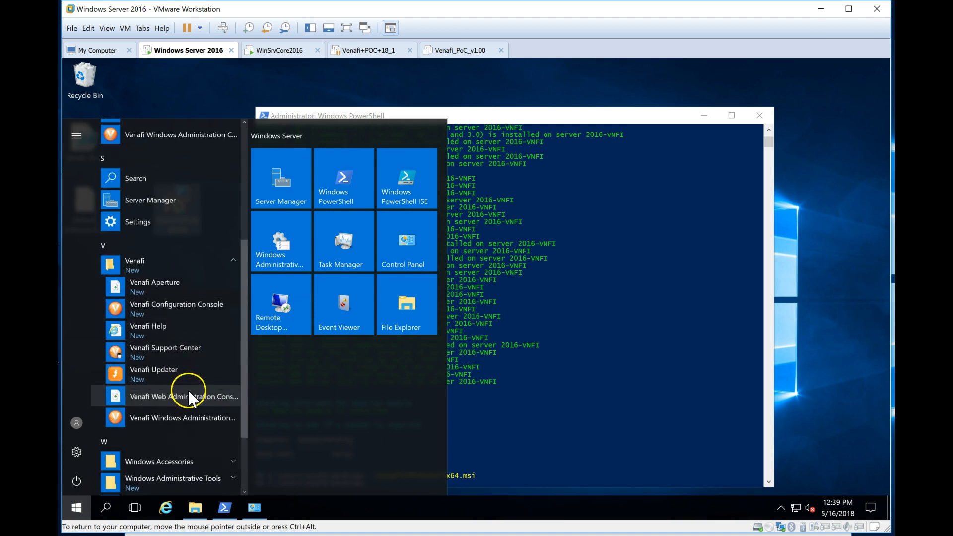
Step: Open it in Internet Explorer, maximize the window, and continue past the certificate warning
{"action": "left_click", "coordinate": [378, 255]}
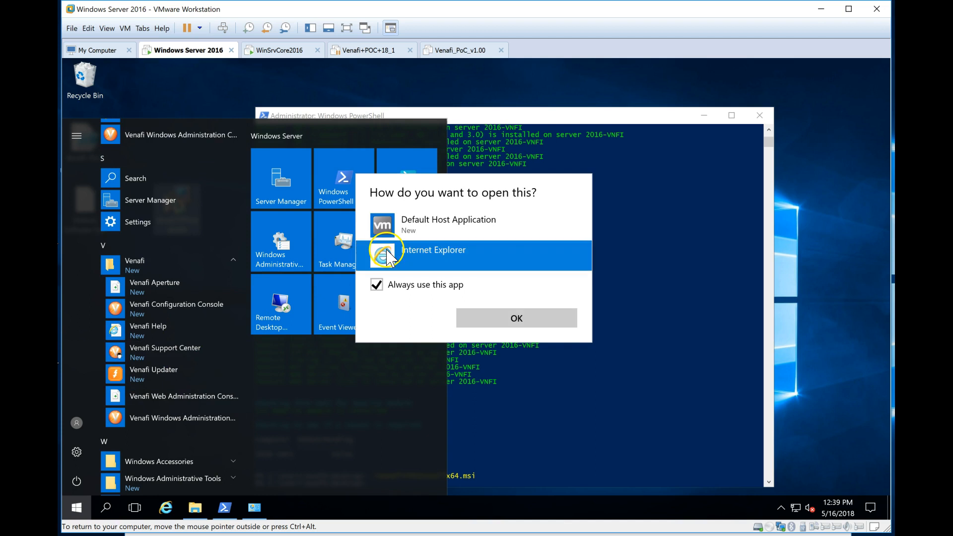
{"action": "left_click", "coordinate": [518, 318]}
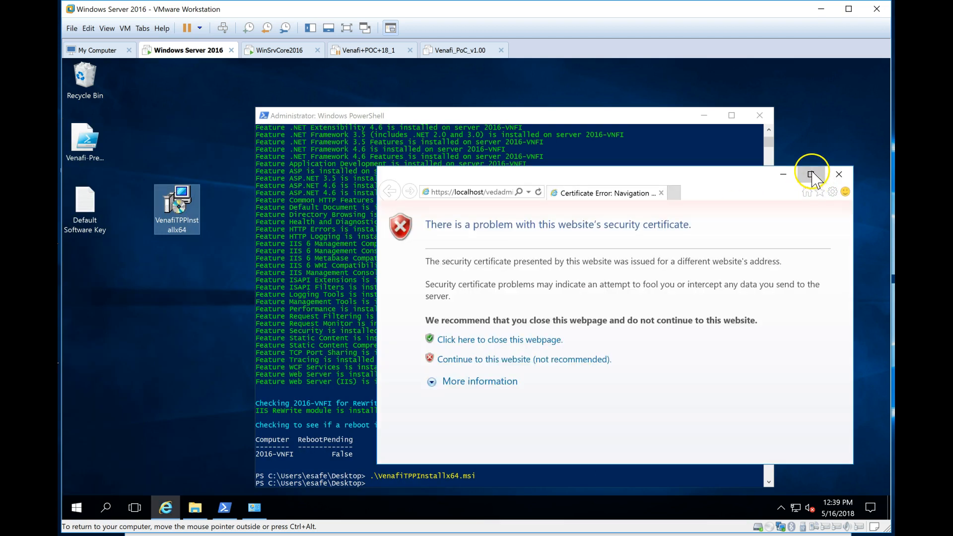
{"action": "left_click", "coordinate": [811, 173]}
{"action": "left_click", "coordinate": [281, 248]}
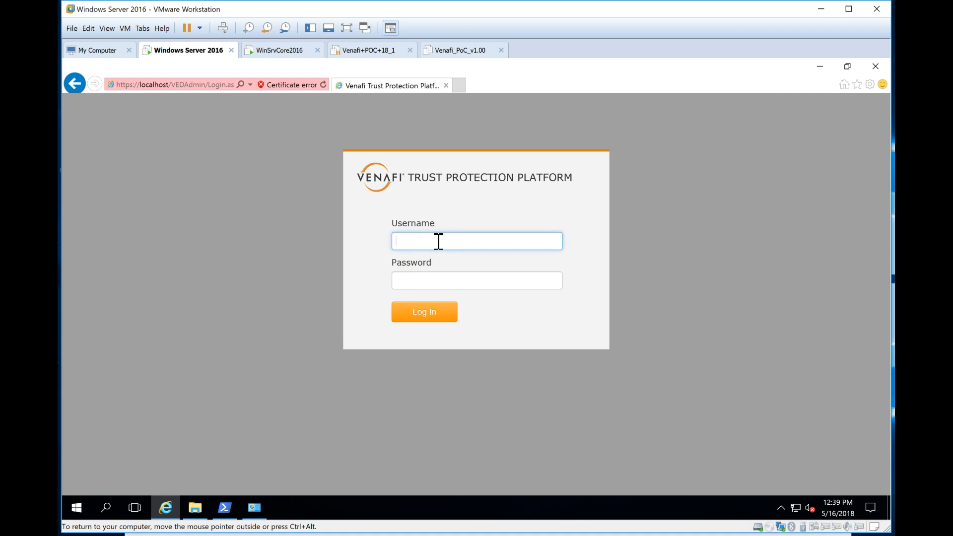
Step: Log in to the Web Admin console, keep the Policy tree, and open Help version 18.1
{"action": "key", "text": "Tab"}
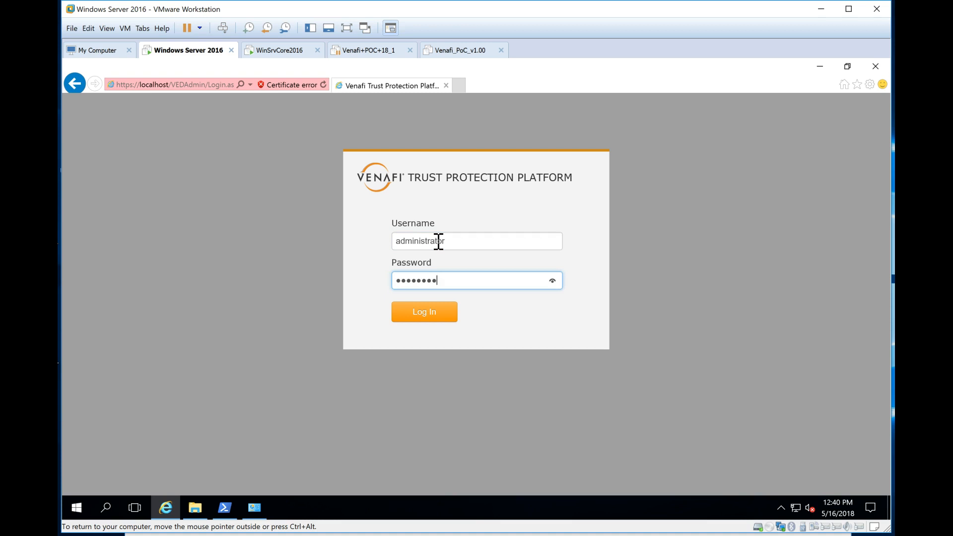
{"action": "left_click", "coordinate": [424, 315]}
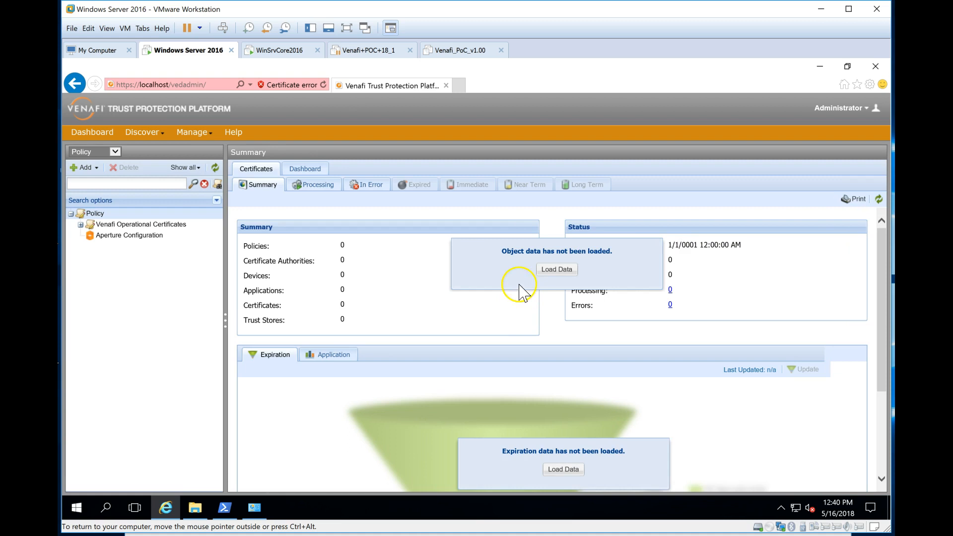
{"action": "left_click", "coordinate": [115, 152]}
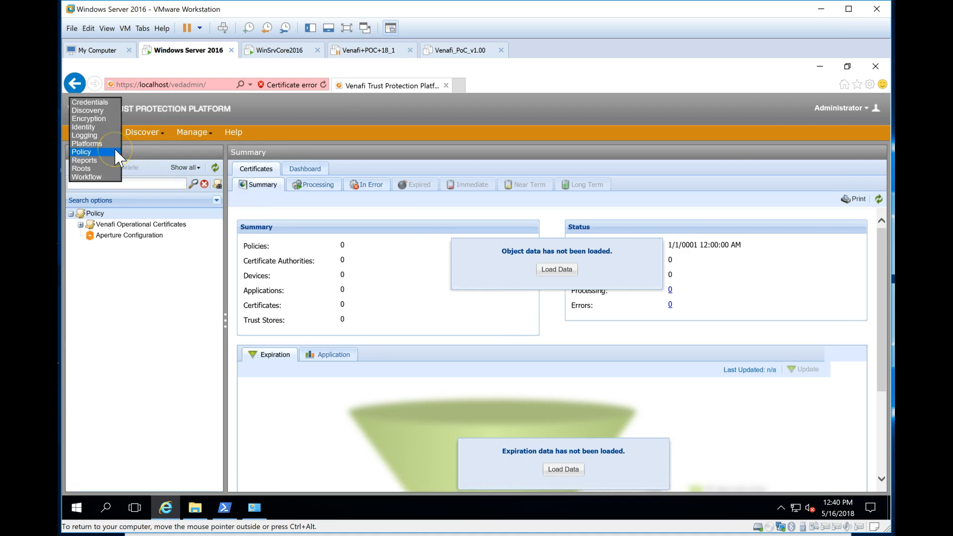
{"action": "left_click", "coordinate": [116, 152]}
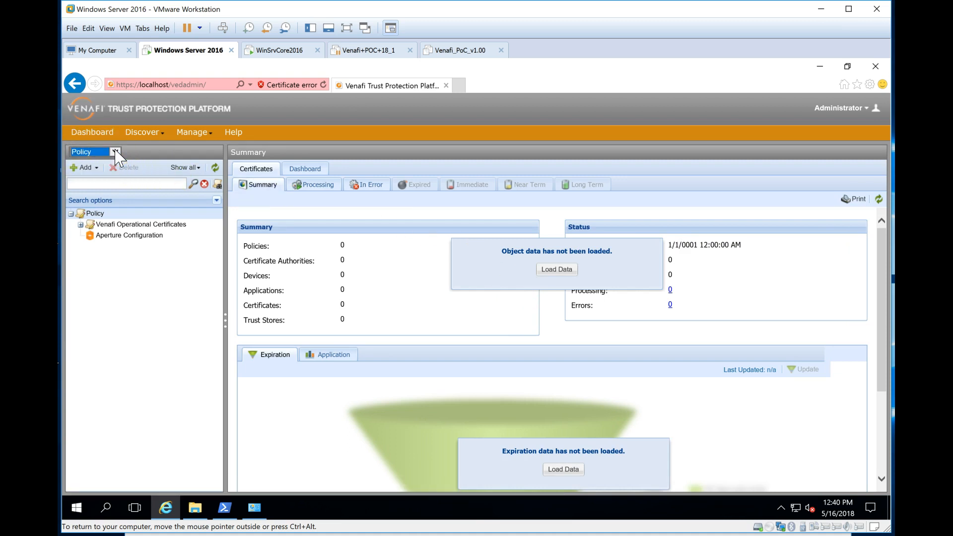
{"action": "left_click", "coordinate": [236, 132]}
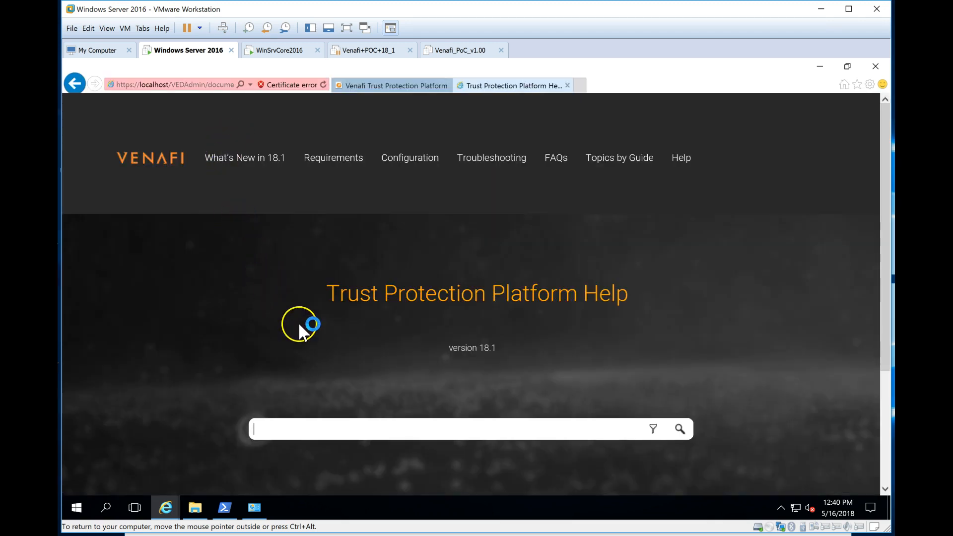
{"action": "mouse_move", "coordinate": [614, 162]}
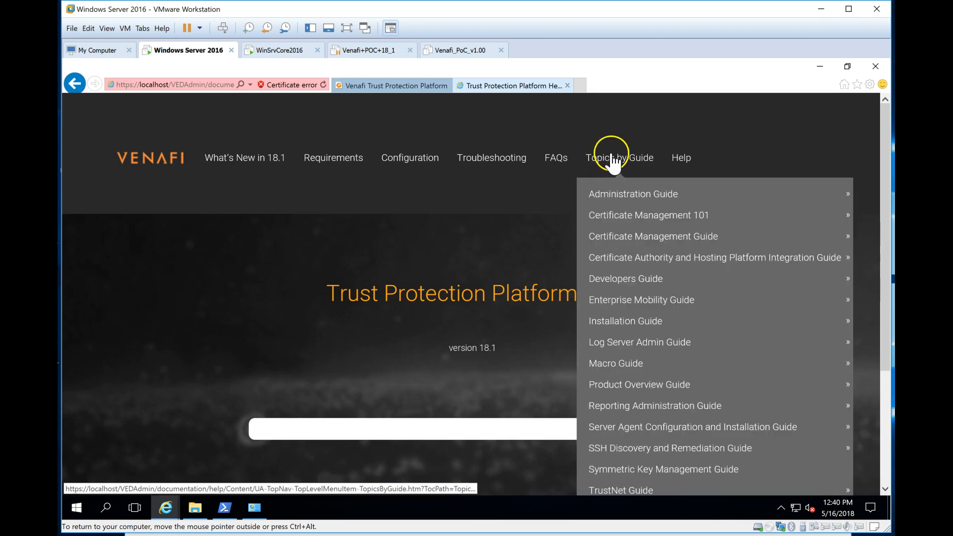
{"action": "mouse_move", "coordinate": [646, 348]}
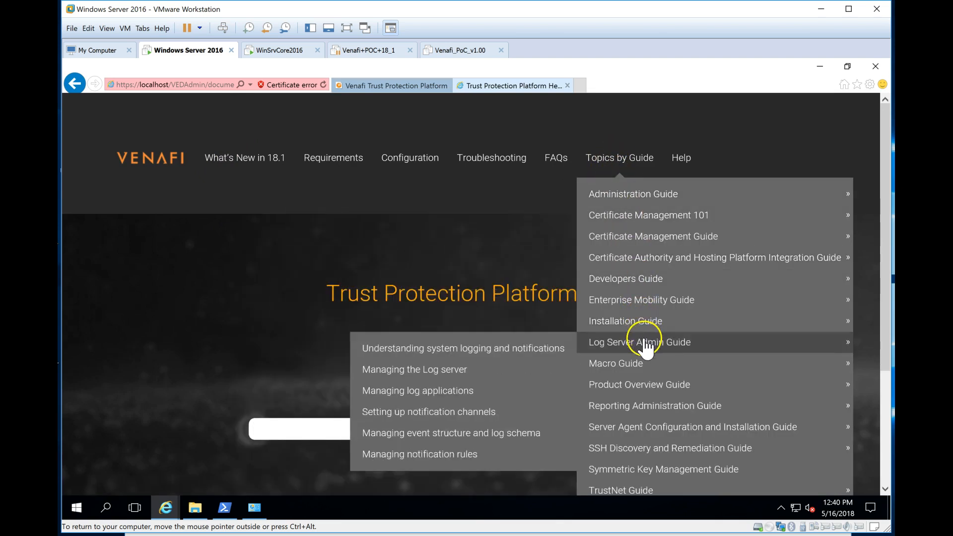
{"action": "mouse_move", "coordinate": [649, 366]}
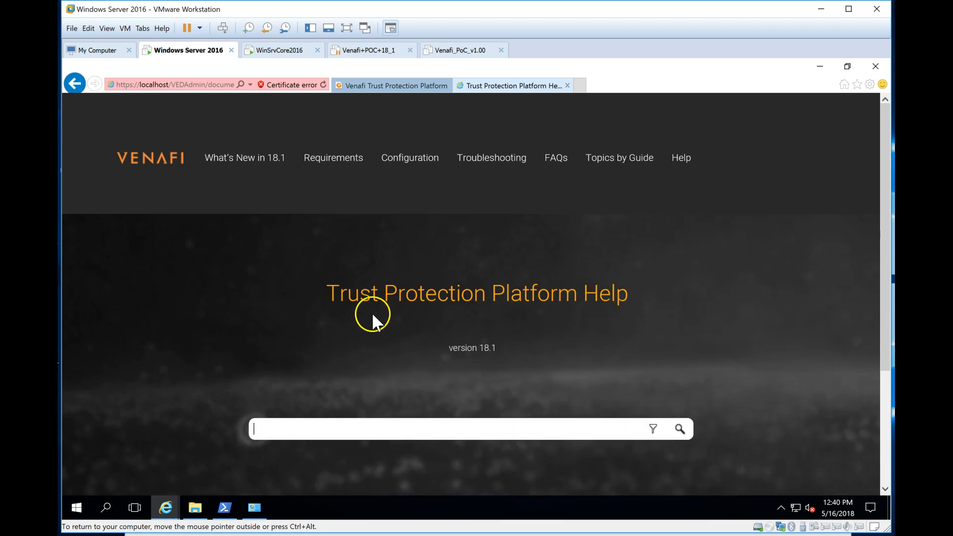